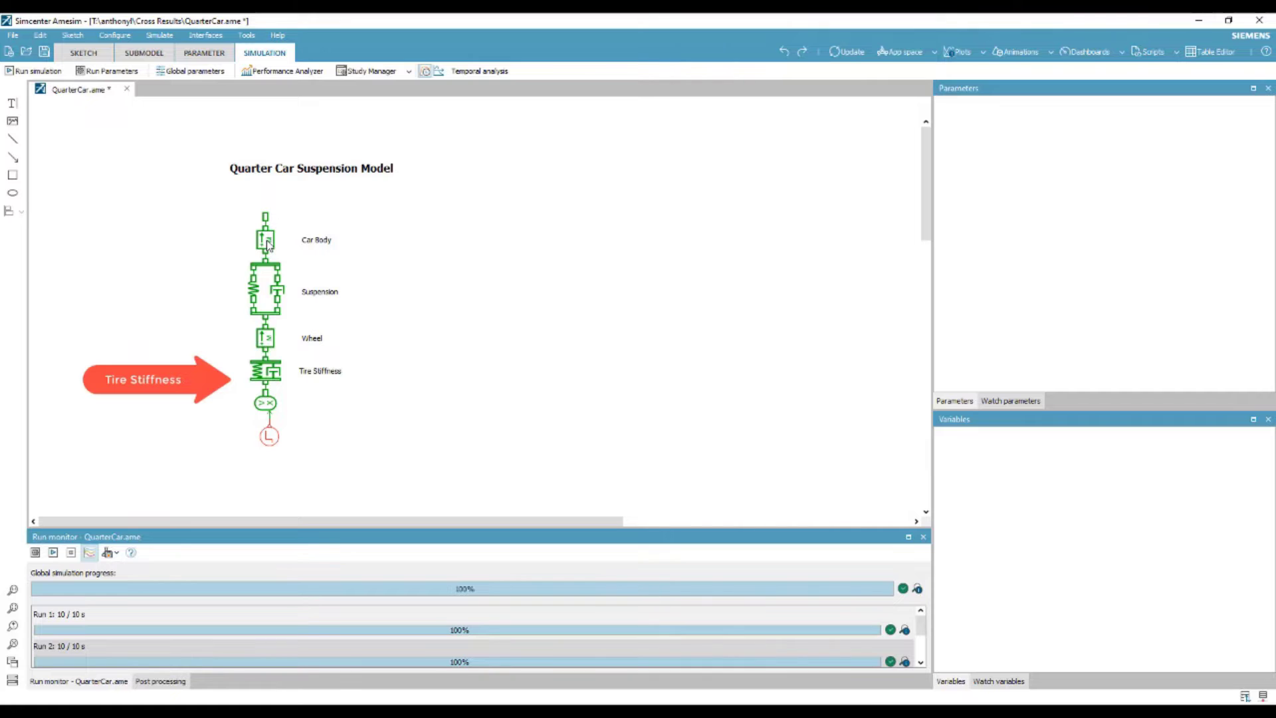
- Inspect the Car Body, suspension damper and Wheel parameters and variables, including the 50 kg wheel mass
left_click(267, 244)
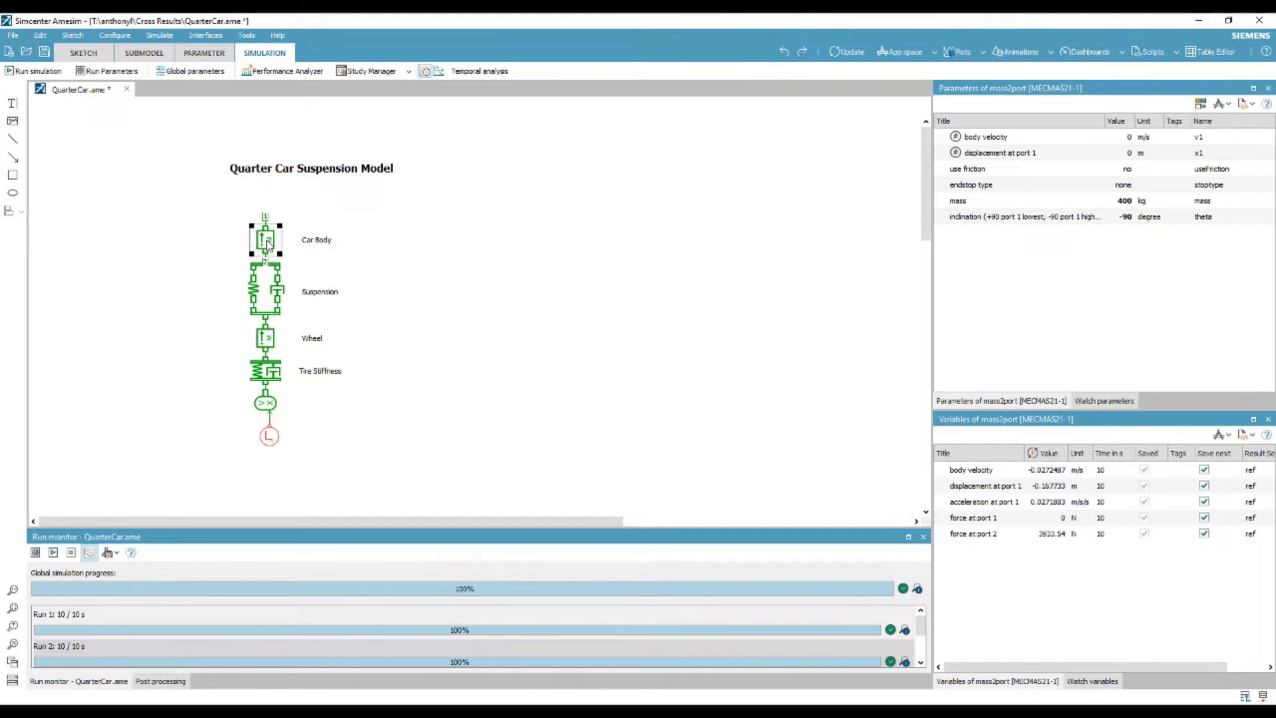
left_click(280, 293)
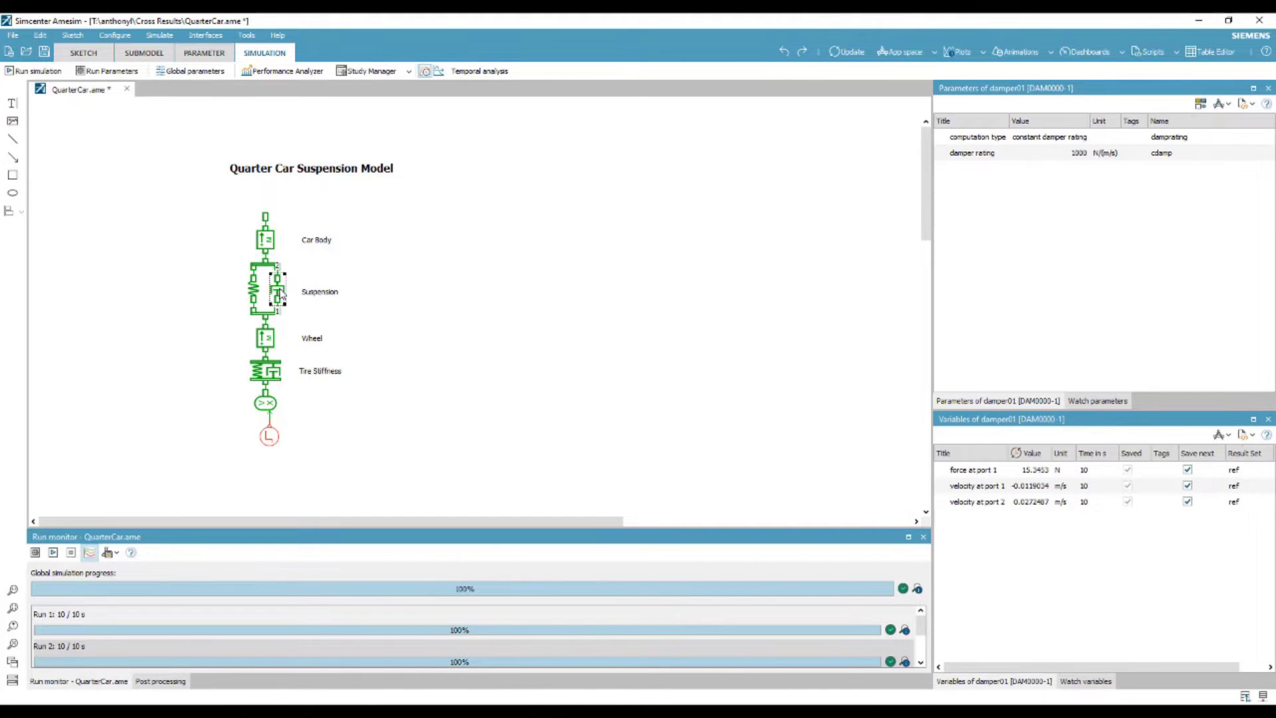
left_click(266, 342)
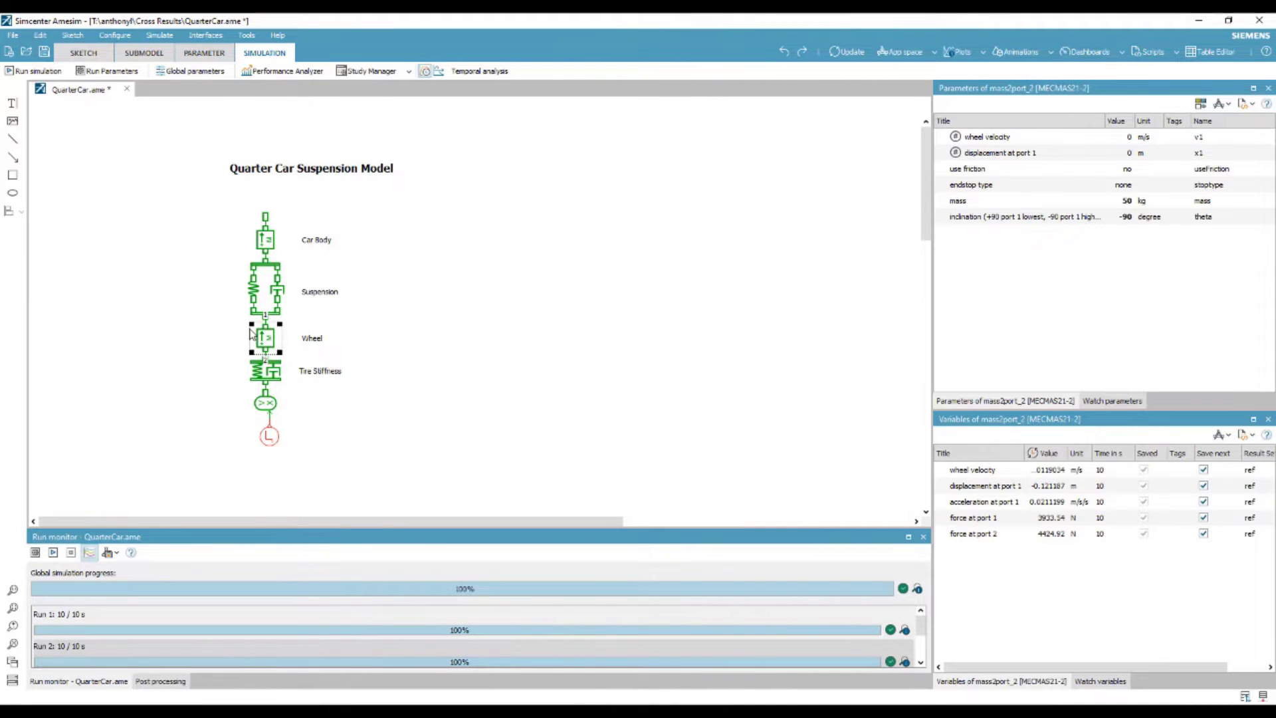
- Open Study parameters, select the 400 kg mass row and widen the Name column to show mass_mass2port
left_click(126, 38)
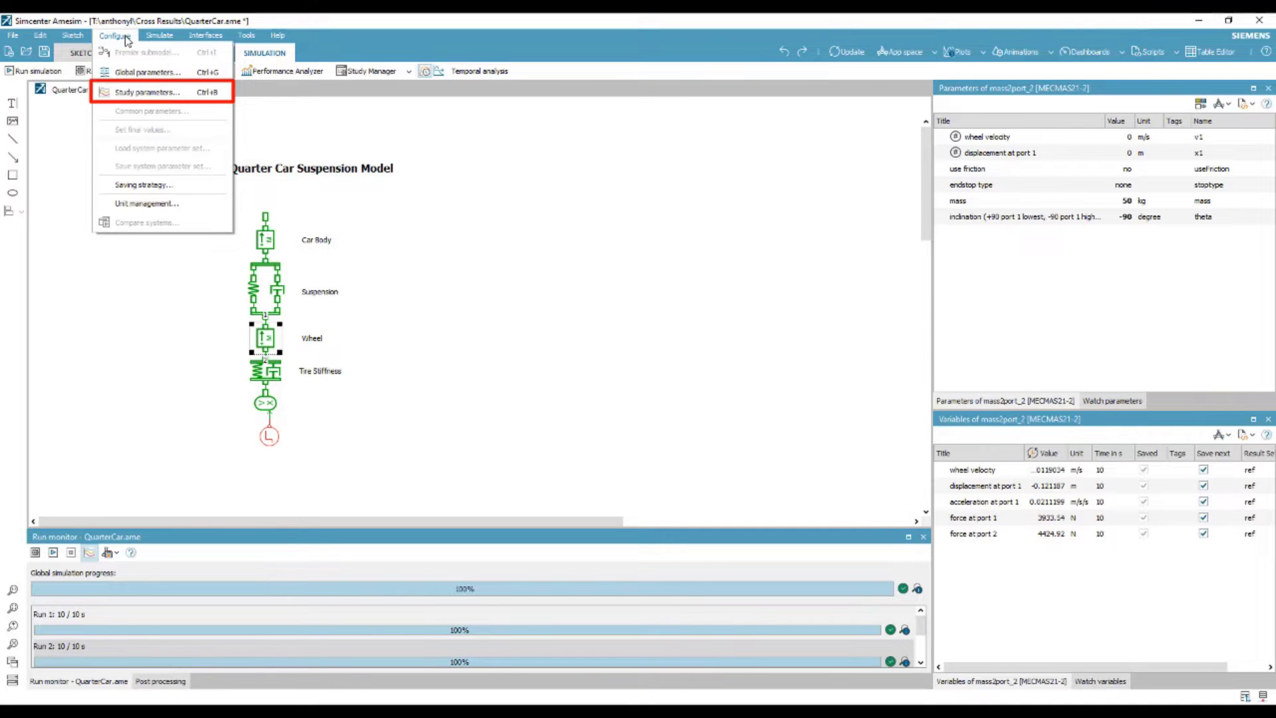
left_click(141, 91)
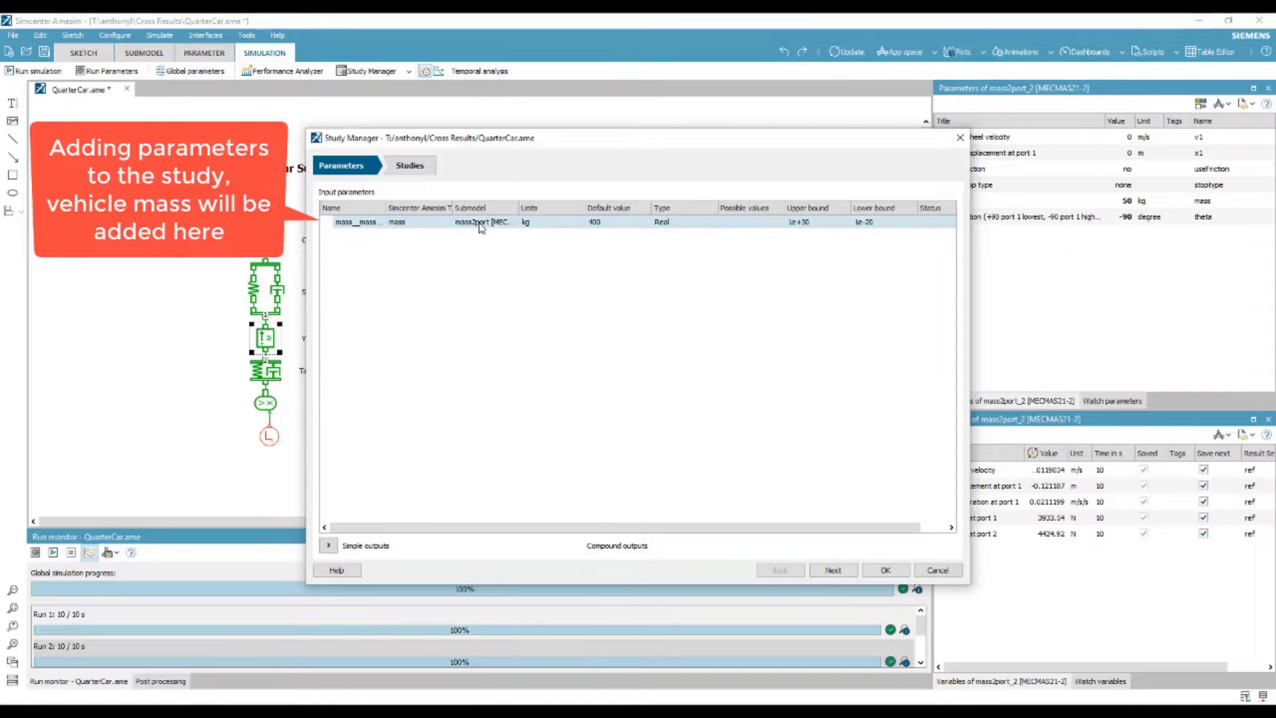
left_click(356, 227)
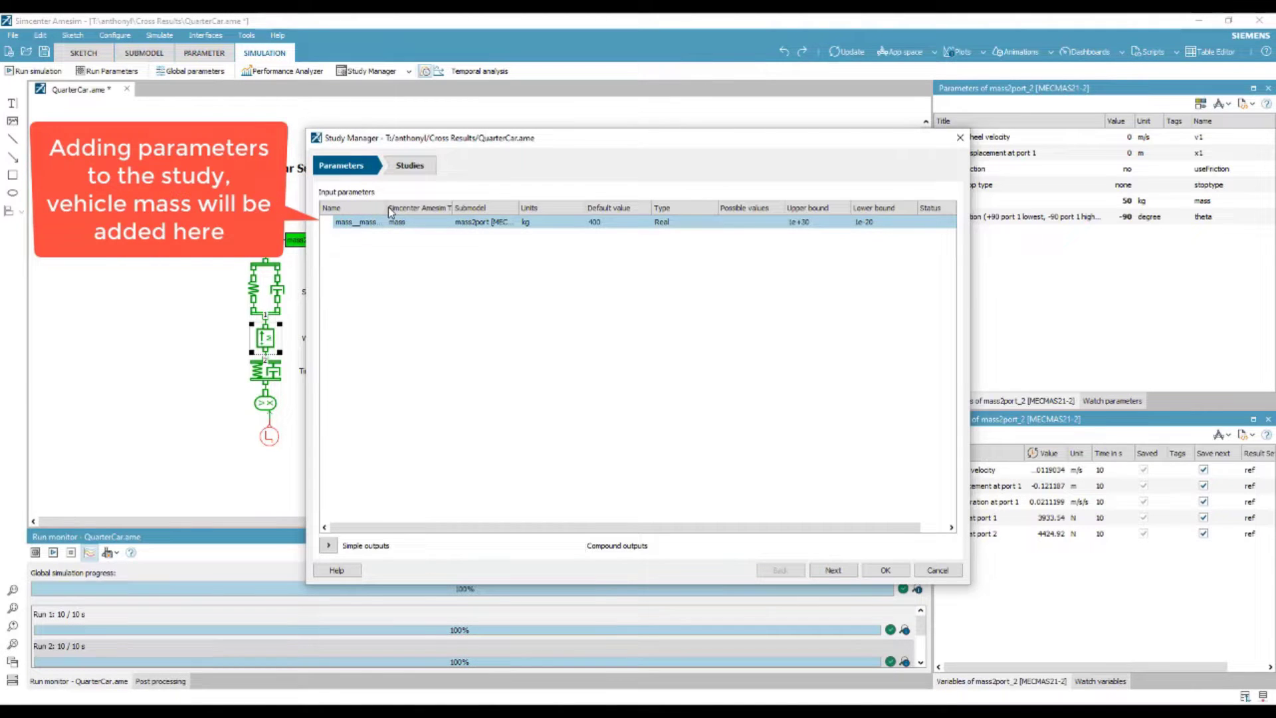
left_click_drag(387, 208, 432, 207)
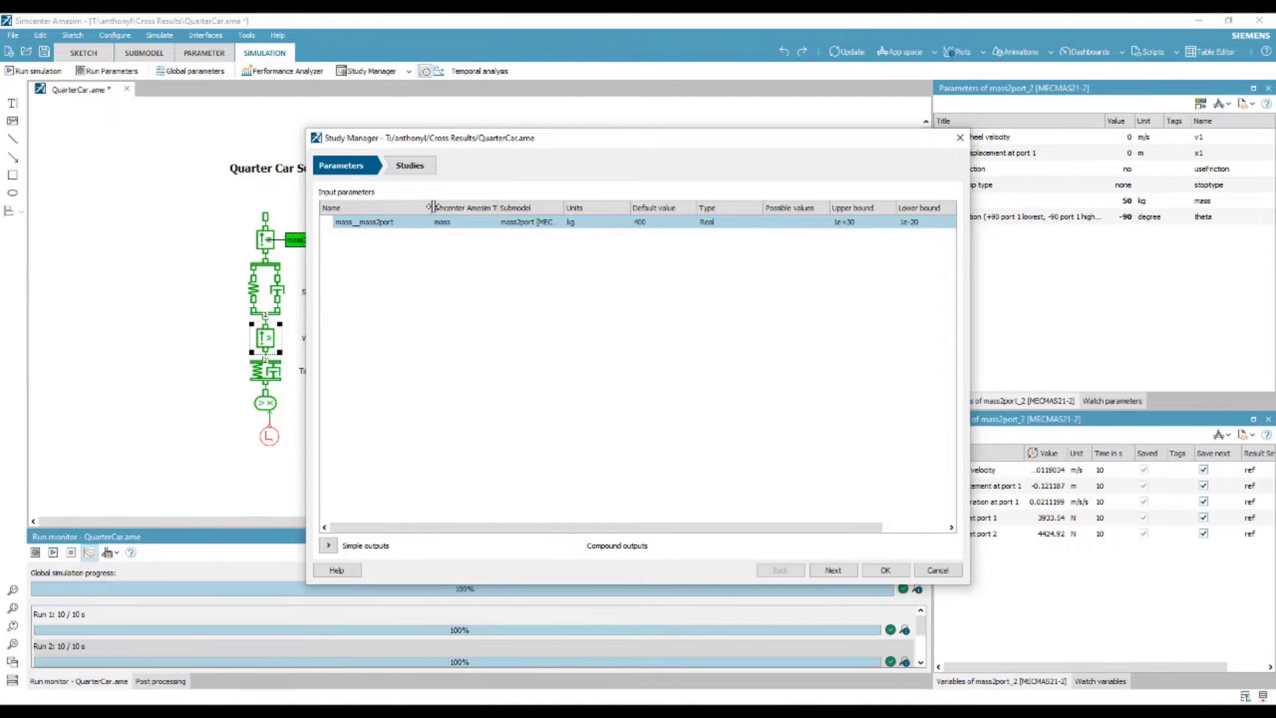
- Check the seven mass sets, 350 to 410 kg, in Default_Batch and start the batch run
left_click(410, 166)
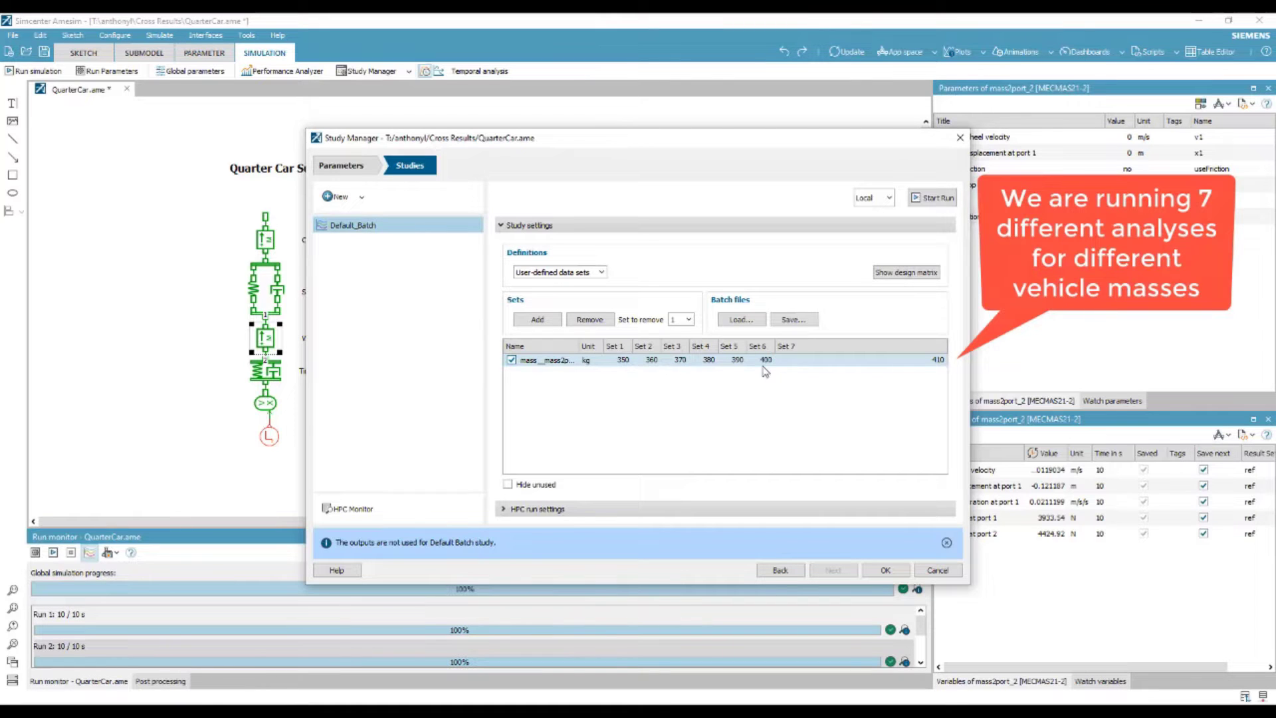
left_click(550, 360)
left_click_drag(531, 139, 662, 141)
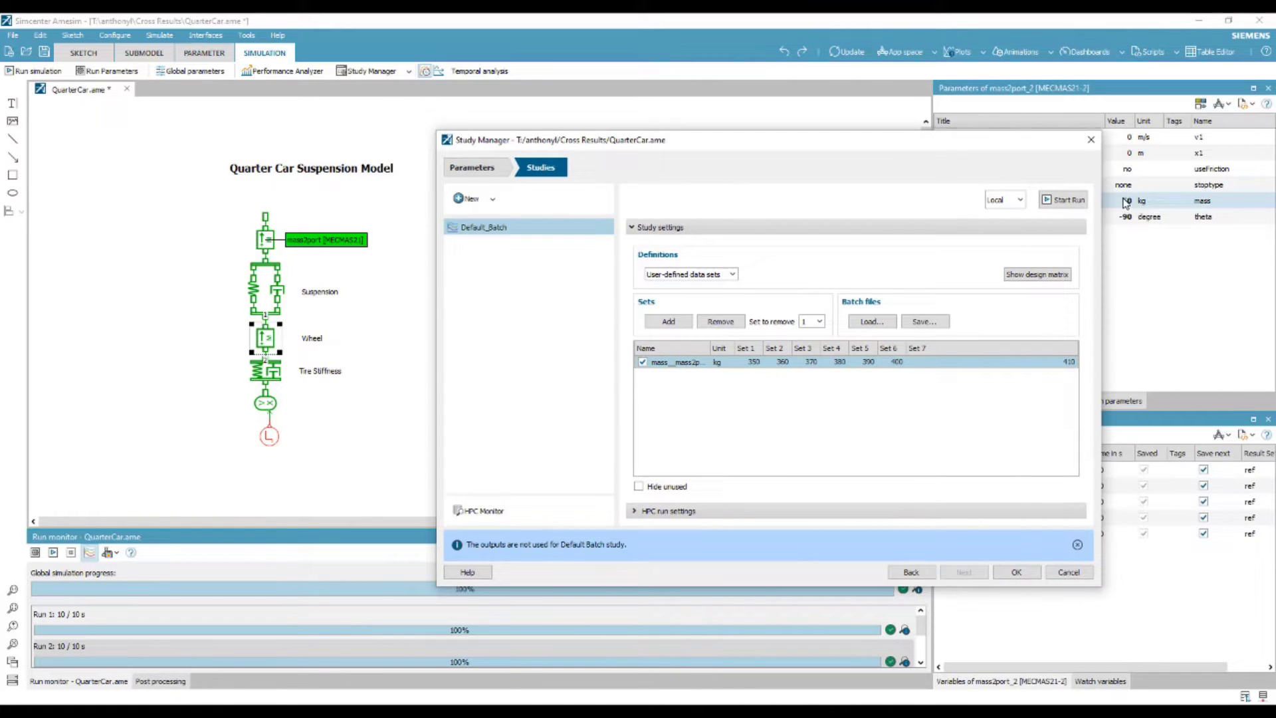
left_click(1071, 201)
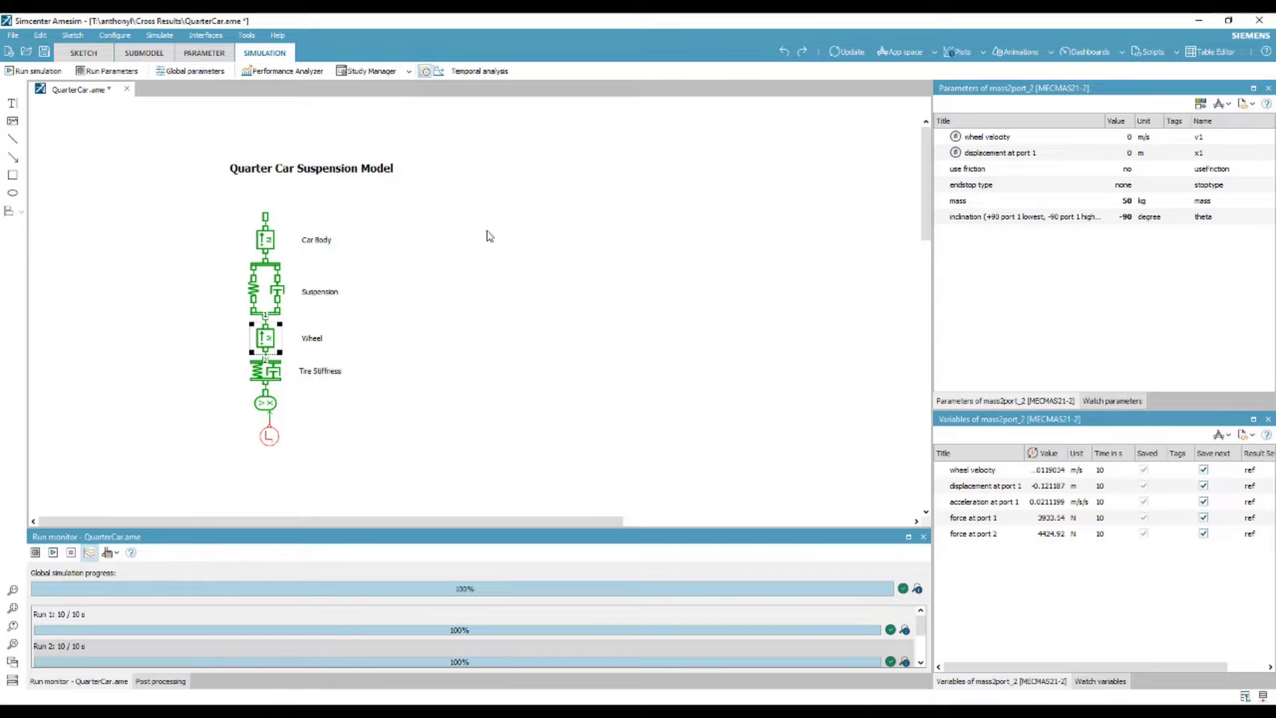
- Plot Car Body displacement at port 1 for all seven runs, enlarged, with the legend at upper right
left_click(264, 243)
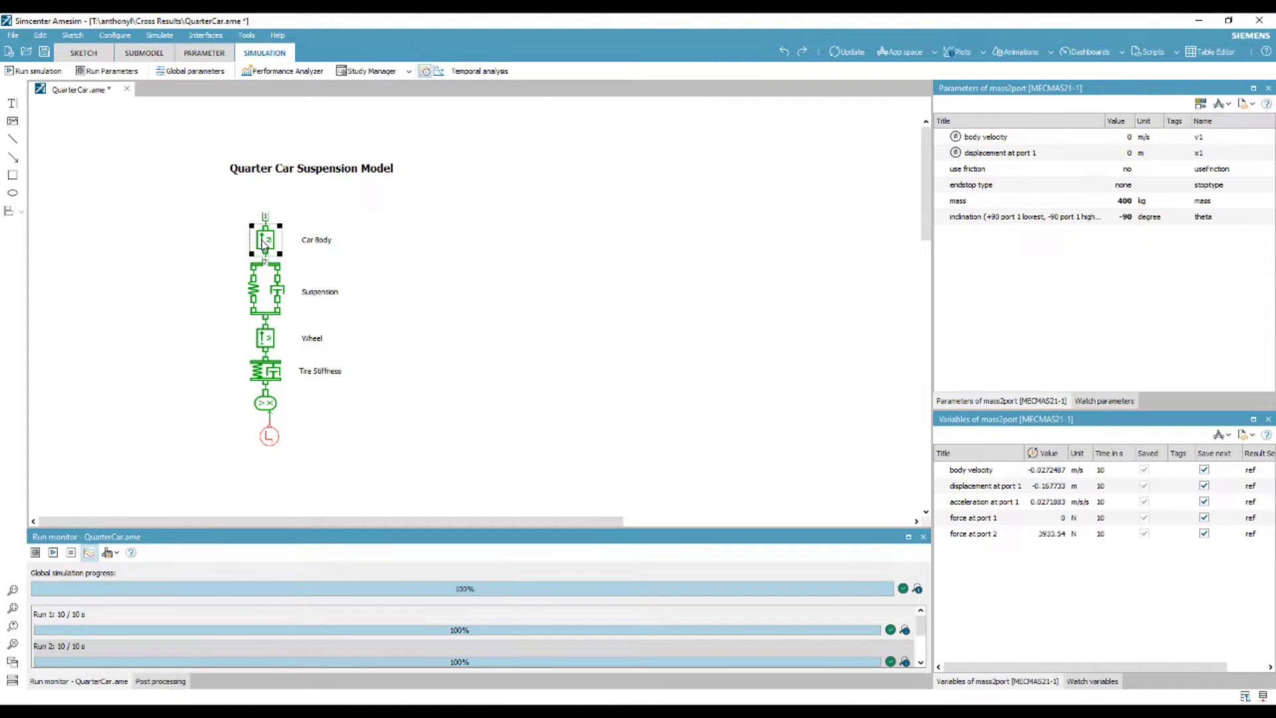
left_click(1020, 489)
left_click_drag(1020, 489, 562, 333)
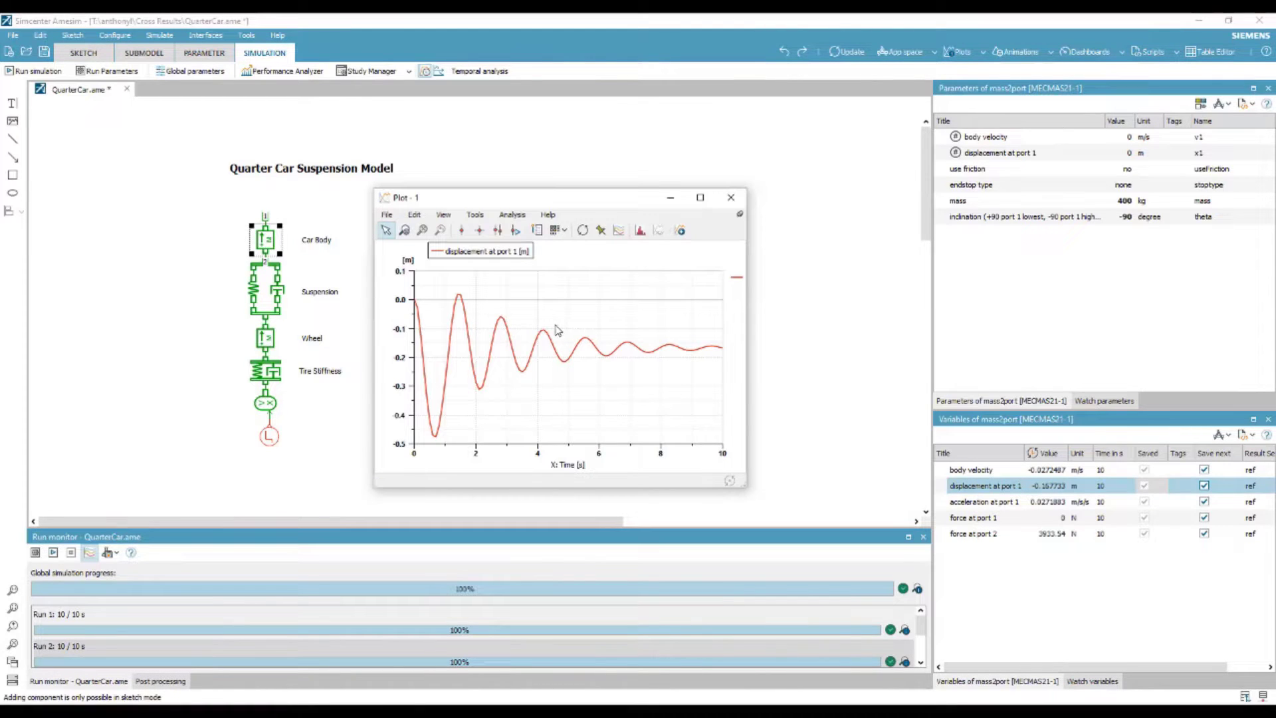
left_click(618, 230)
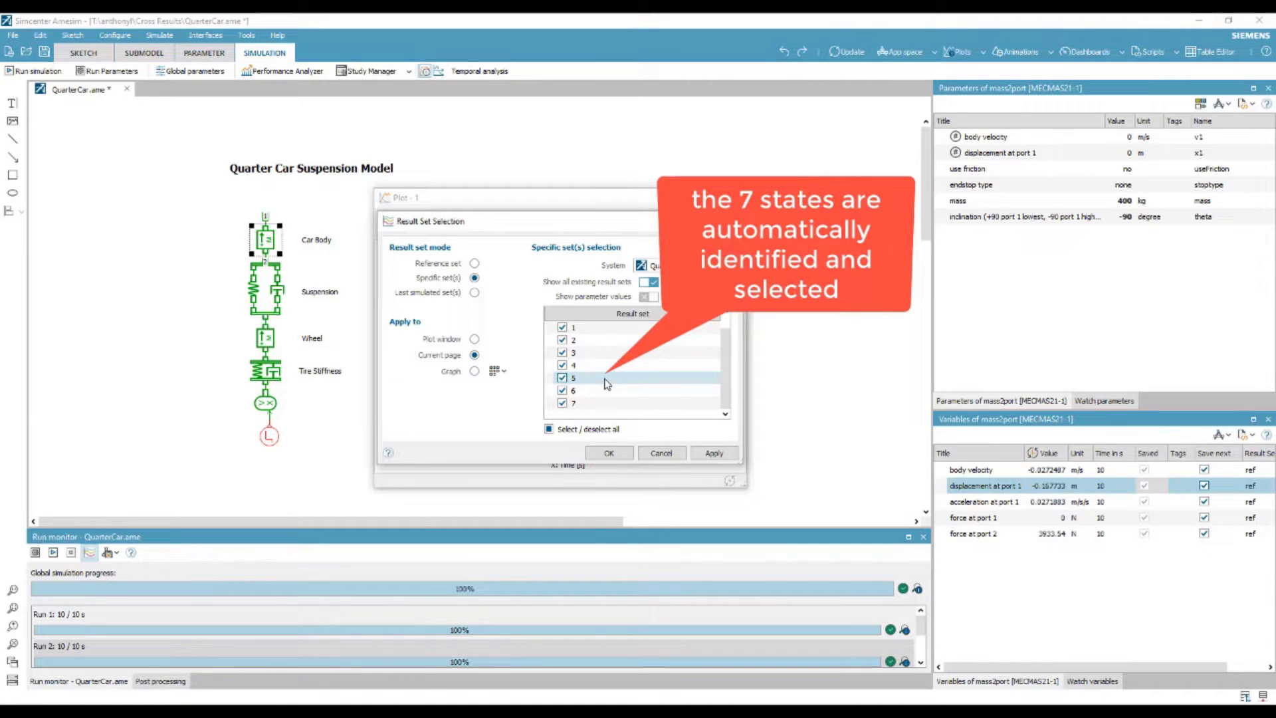
left_click(610, 454)
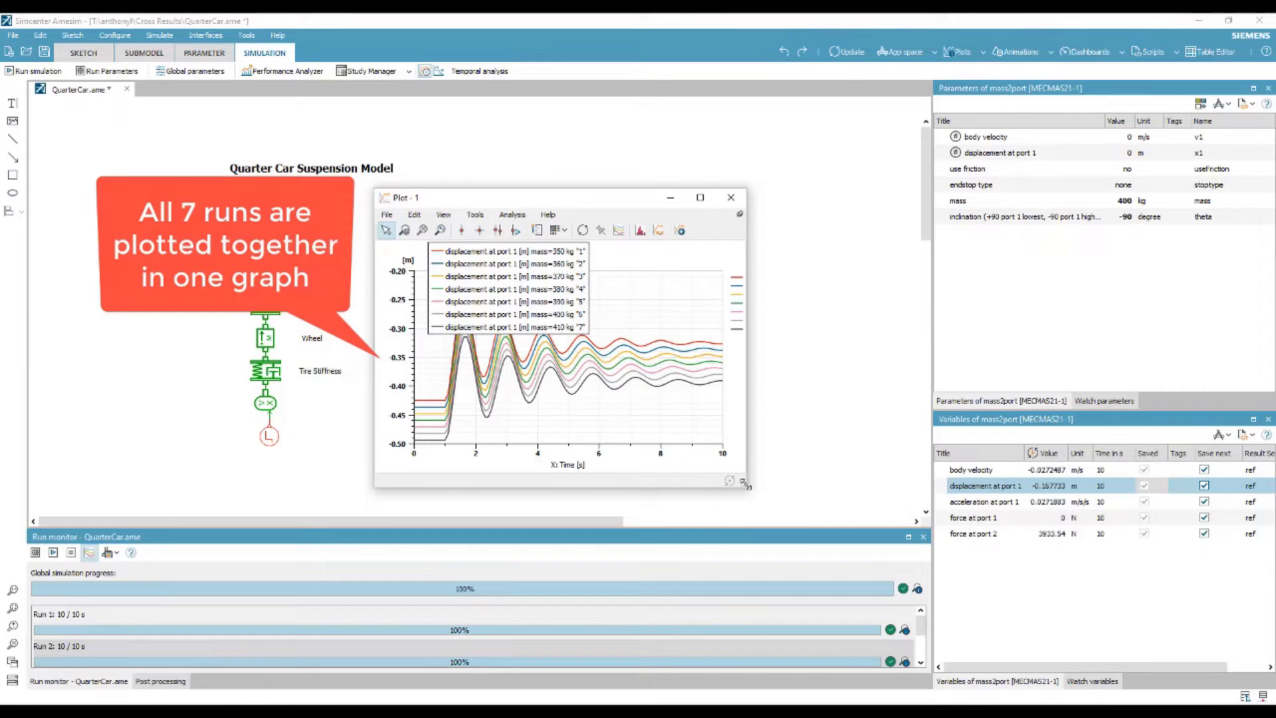
left_click_drag(746, 490, 929, 589)
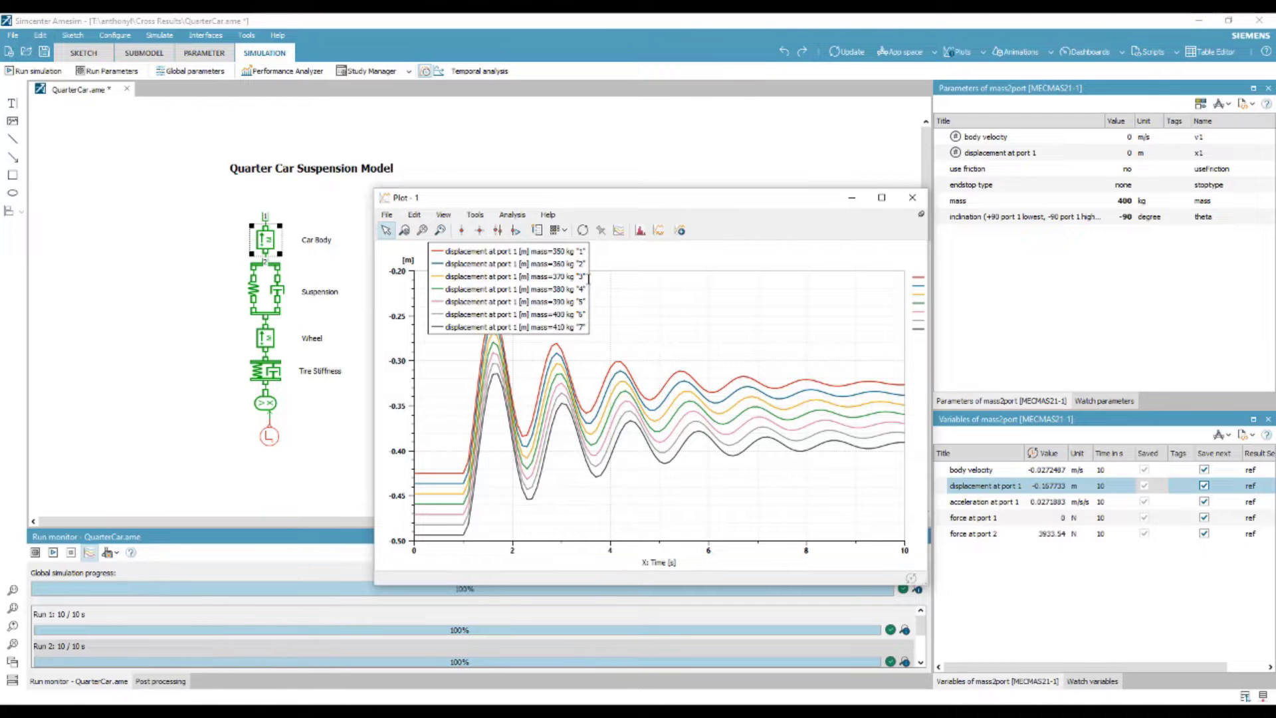
left_click_drag(588, 279, 898, 305)
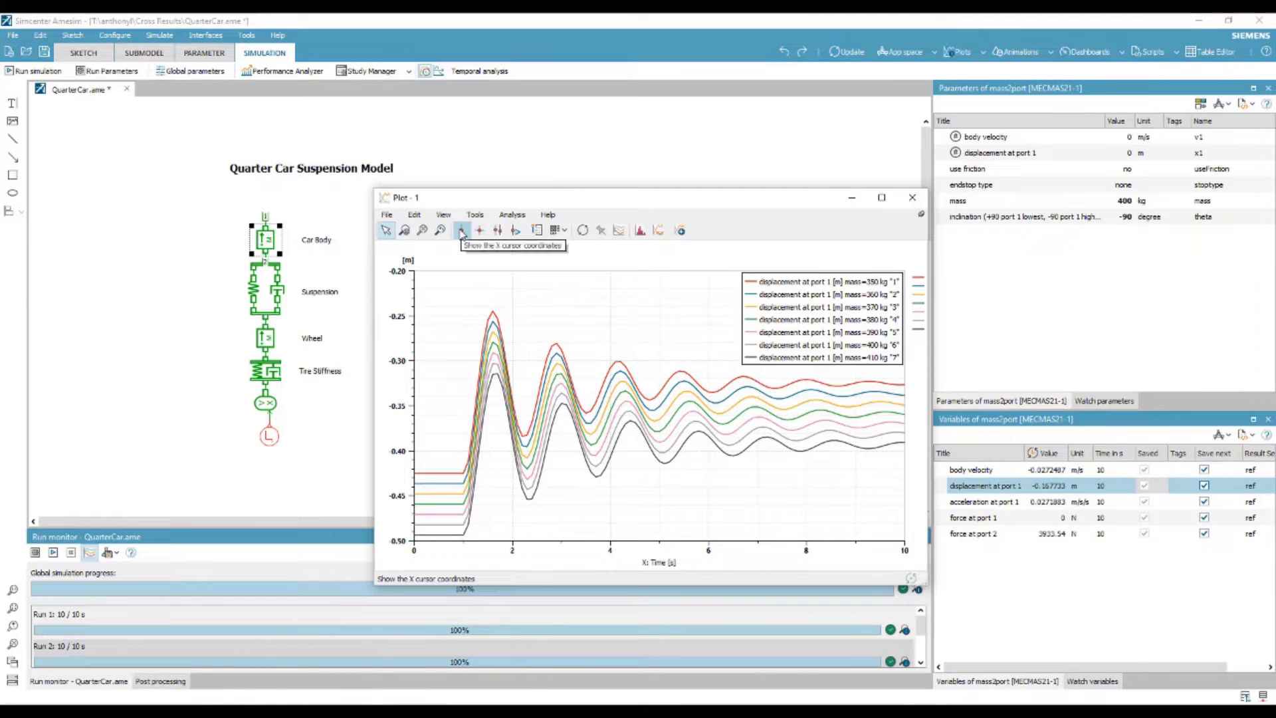
- Close Plot - 1, add post-processing variable A1 and start editing its Expression cell
left_click(911, 198)
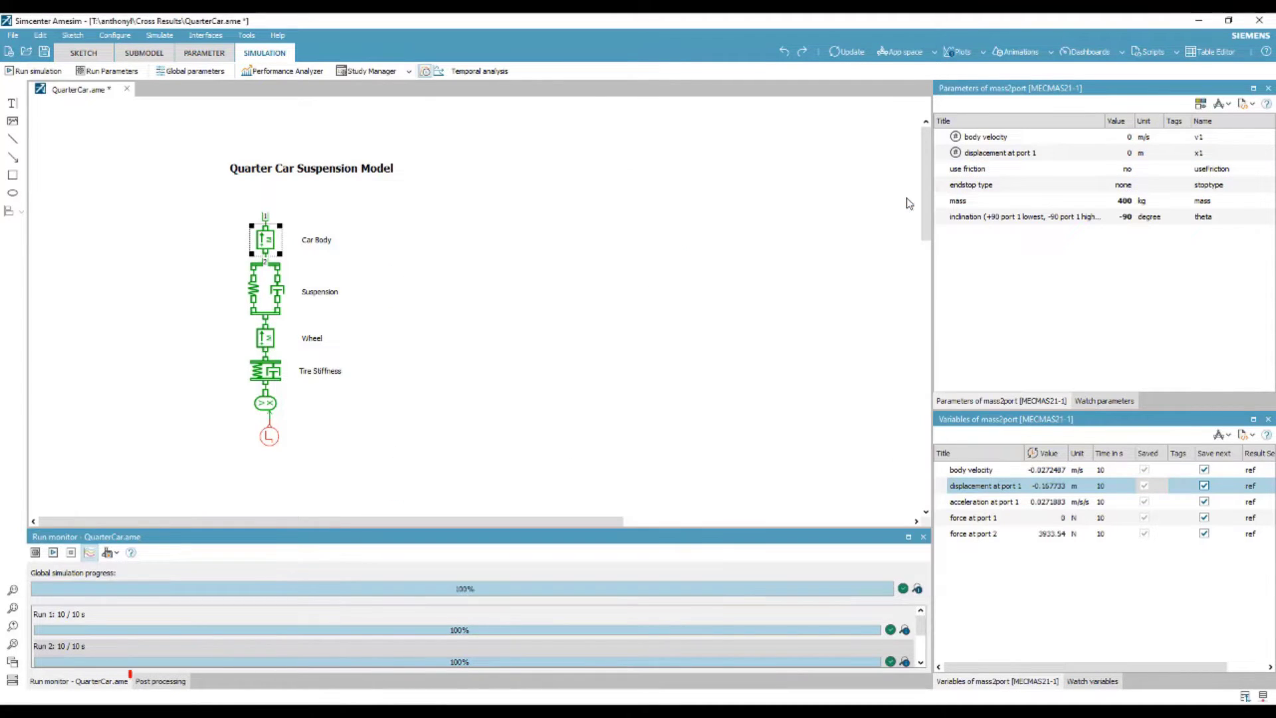
left_click(163, 681)
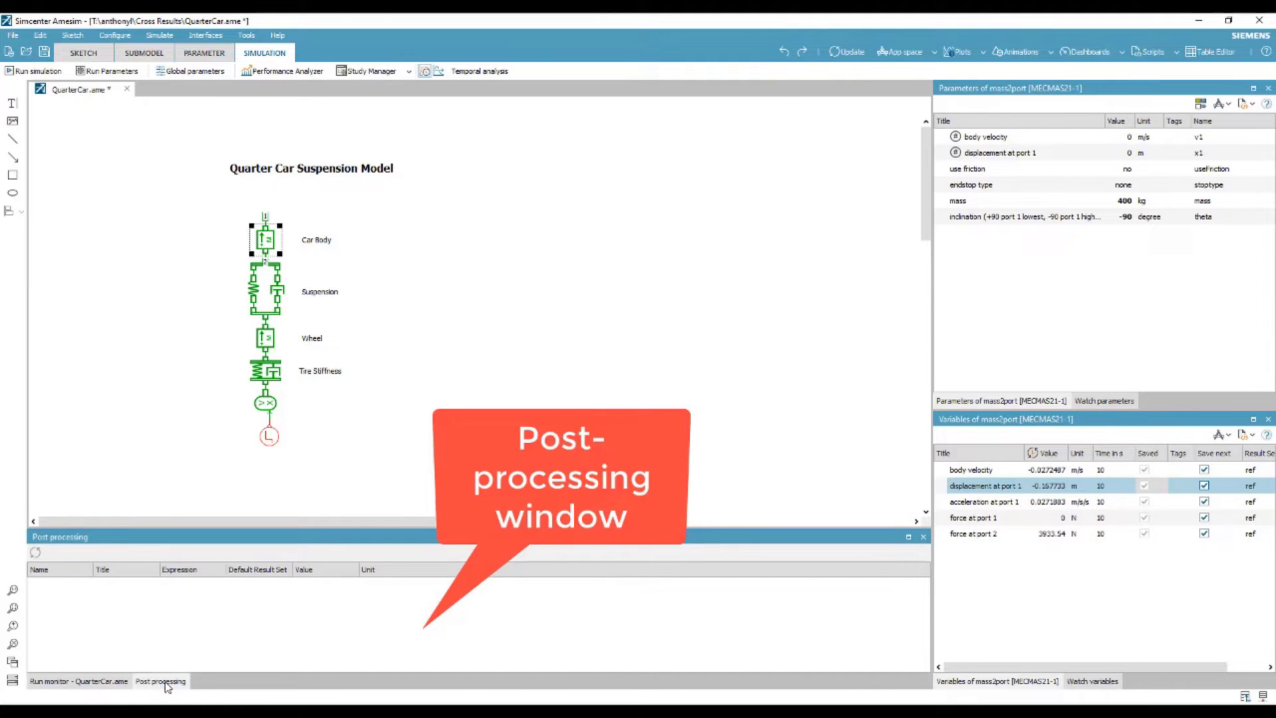
right_click(158, 598)
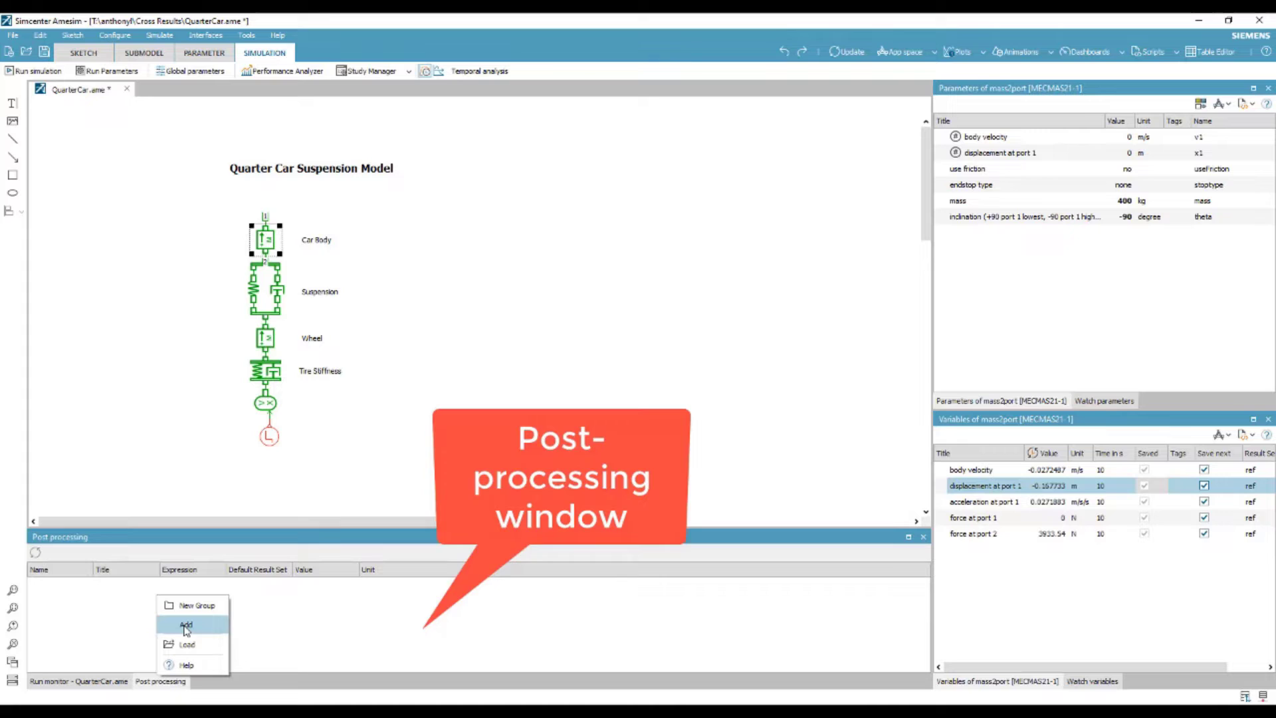
left_click(187, 627)
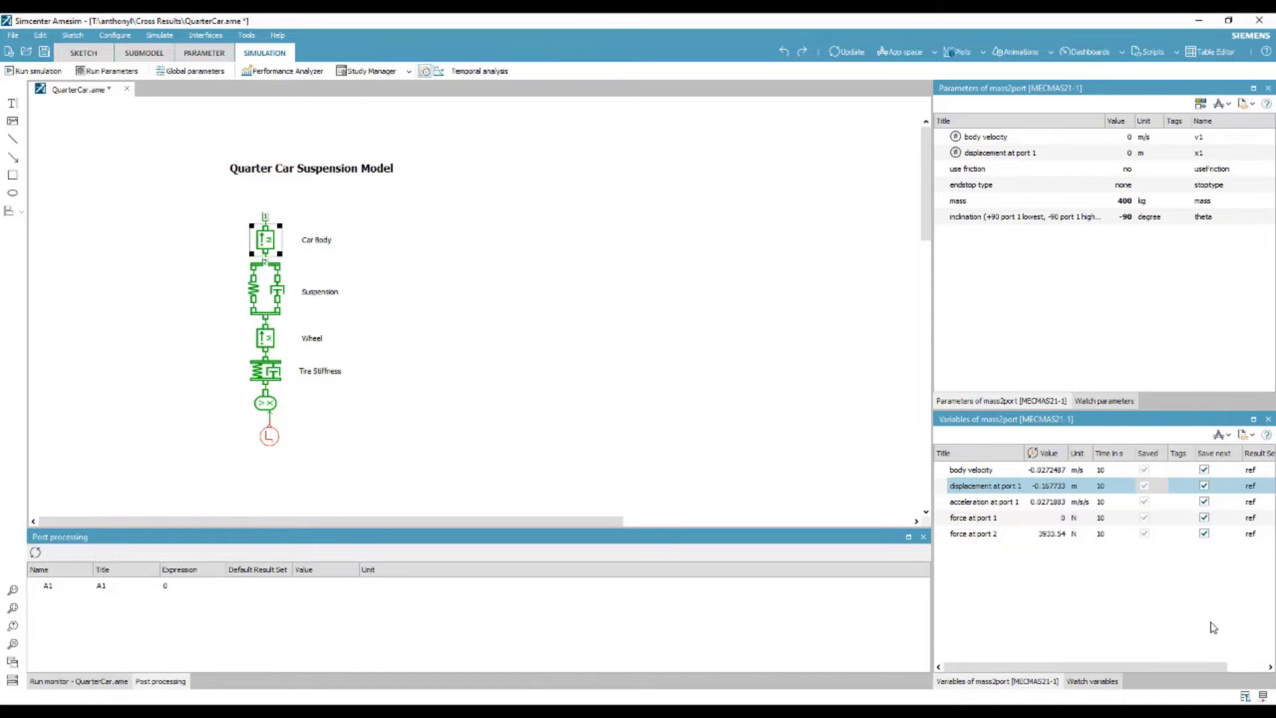
double_click(189, 586)
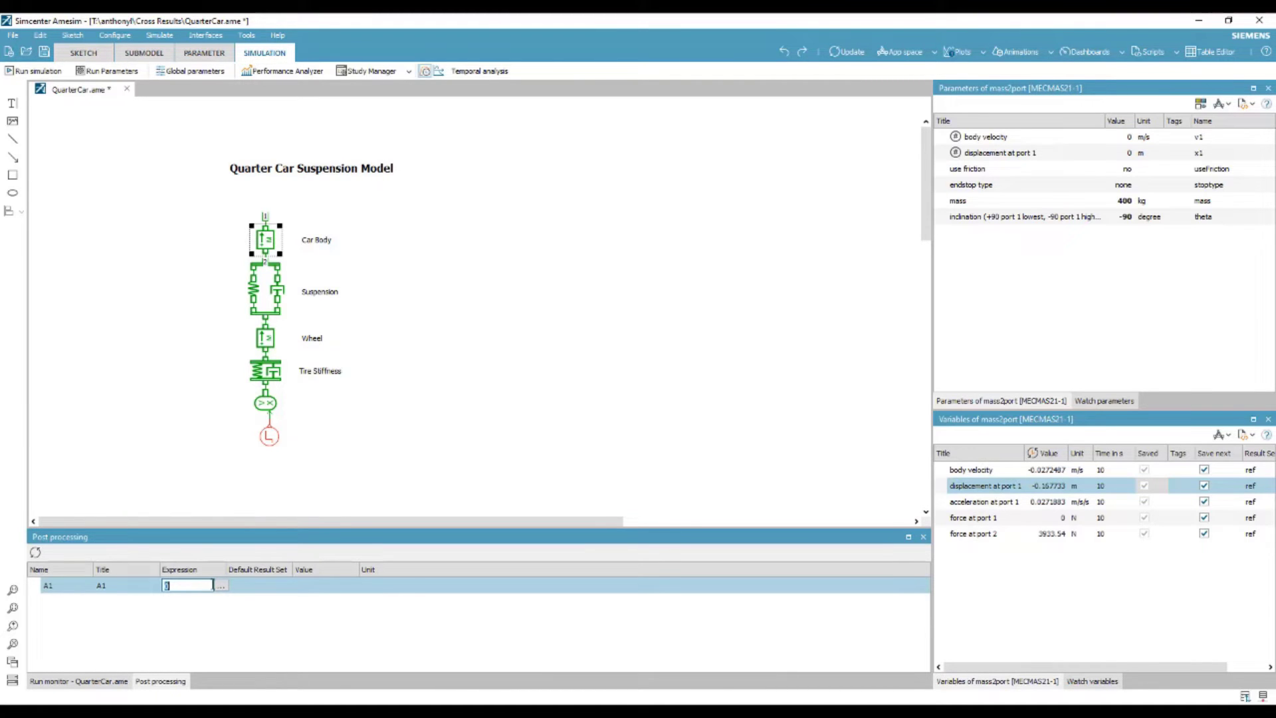
- Open A1's Expression Editor and enlarge it to list more functions
left_click(220, 586)
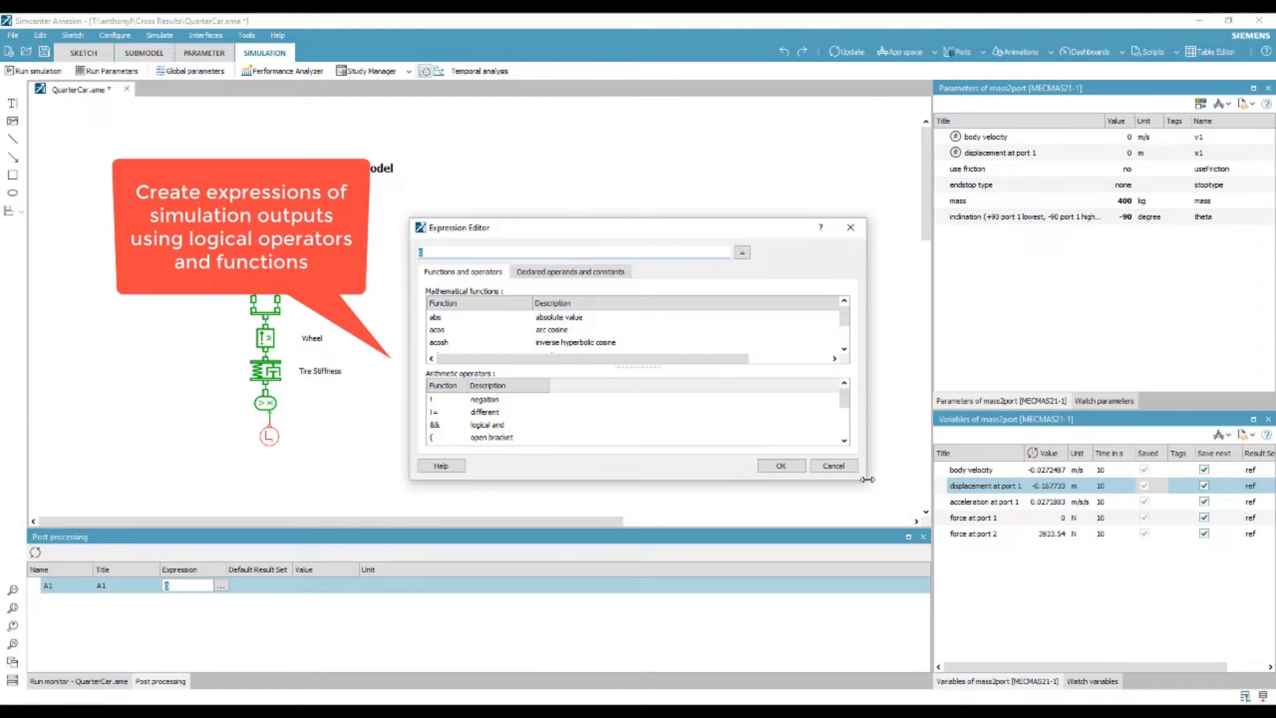
left_click_drag(867, 479, 996, 657)
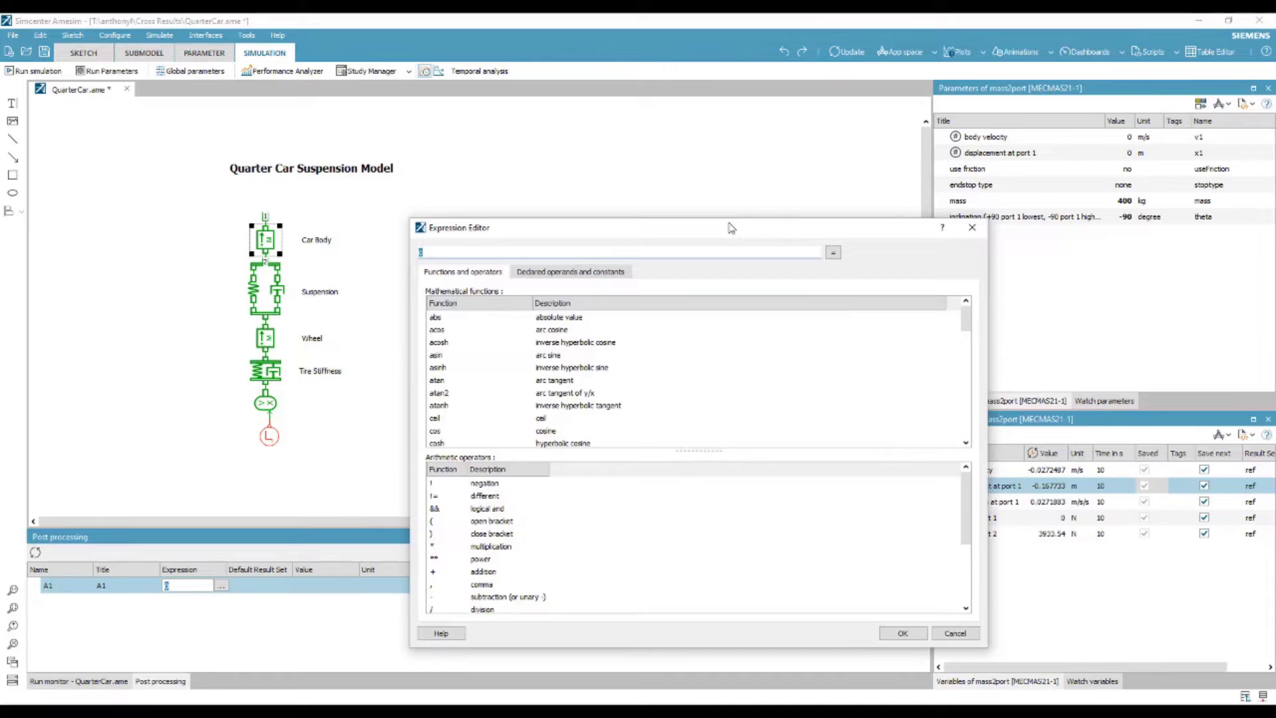
left_click_drag(731, 228, 676, 198)
scroll(555, 330, "down", 1)
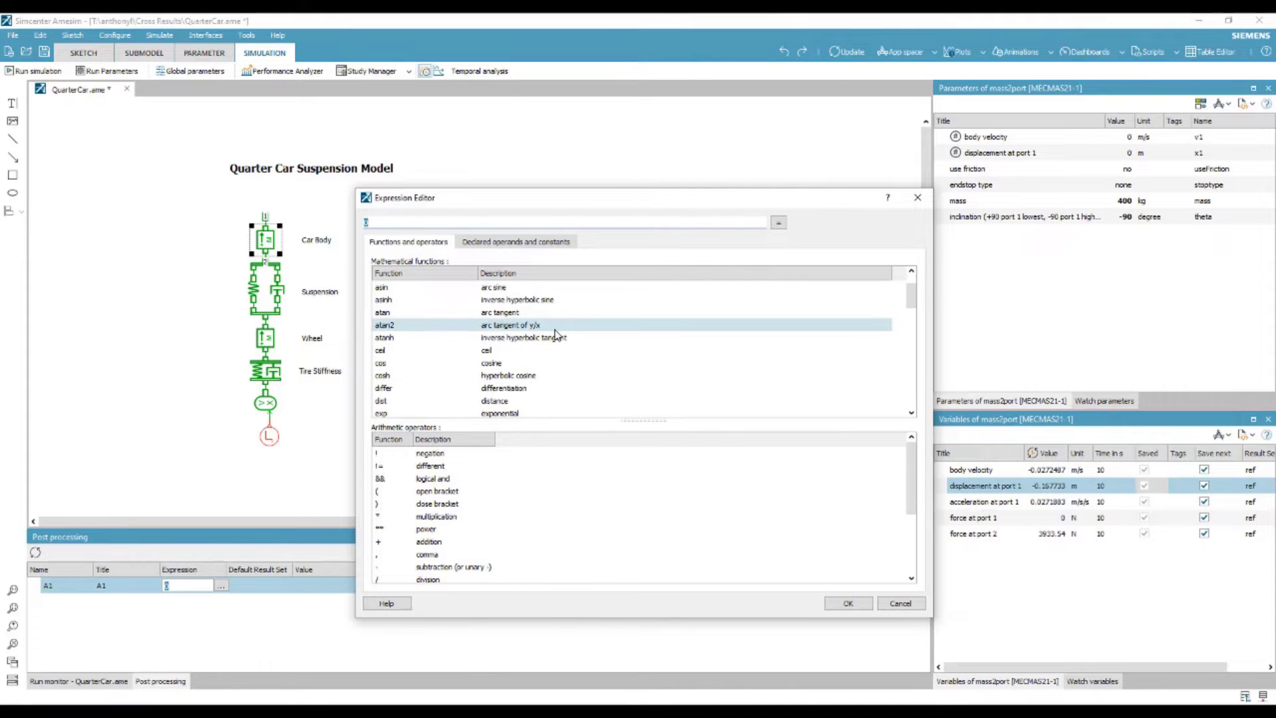
scroll(555, 332, "down", 6)
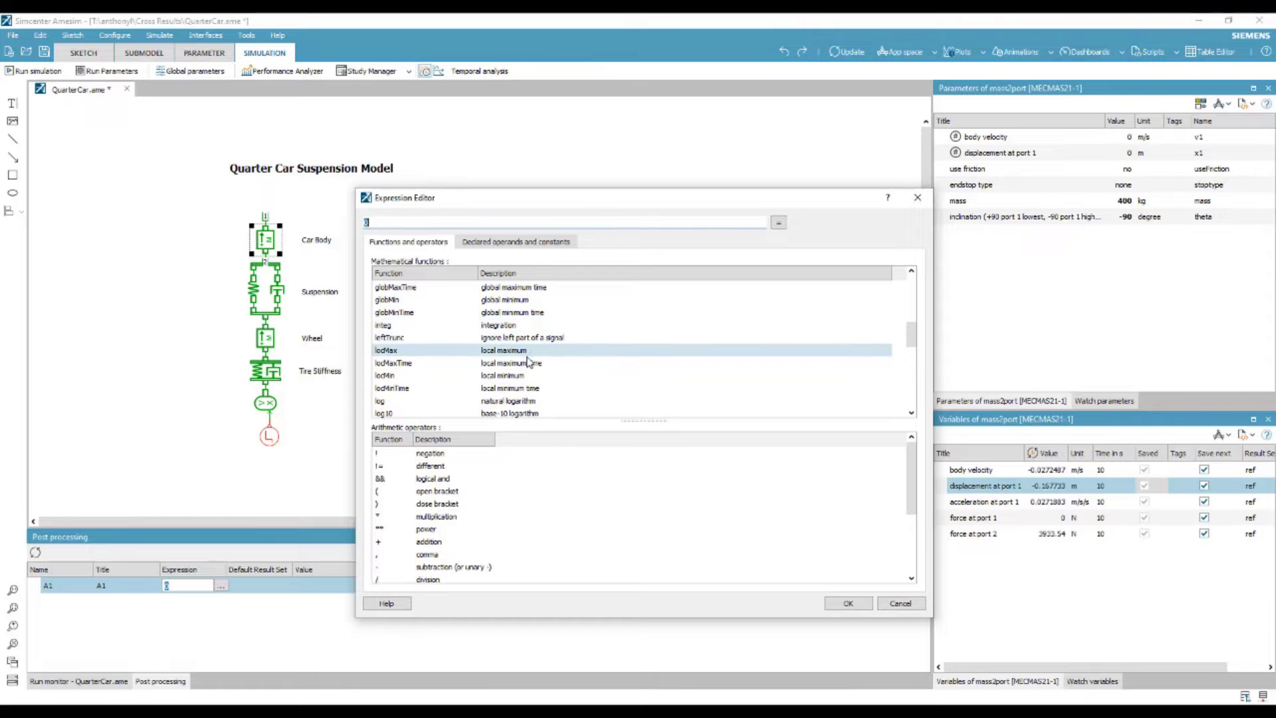
- Build locMin(leftTrunc(x1@mass2port_2:QuarterCar,1.15)), evaluate it and confirm with OK
double_click(517, 379)
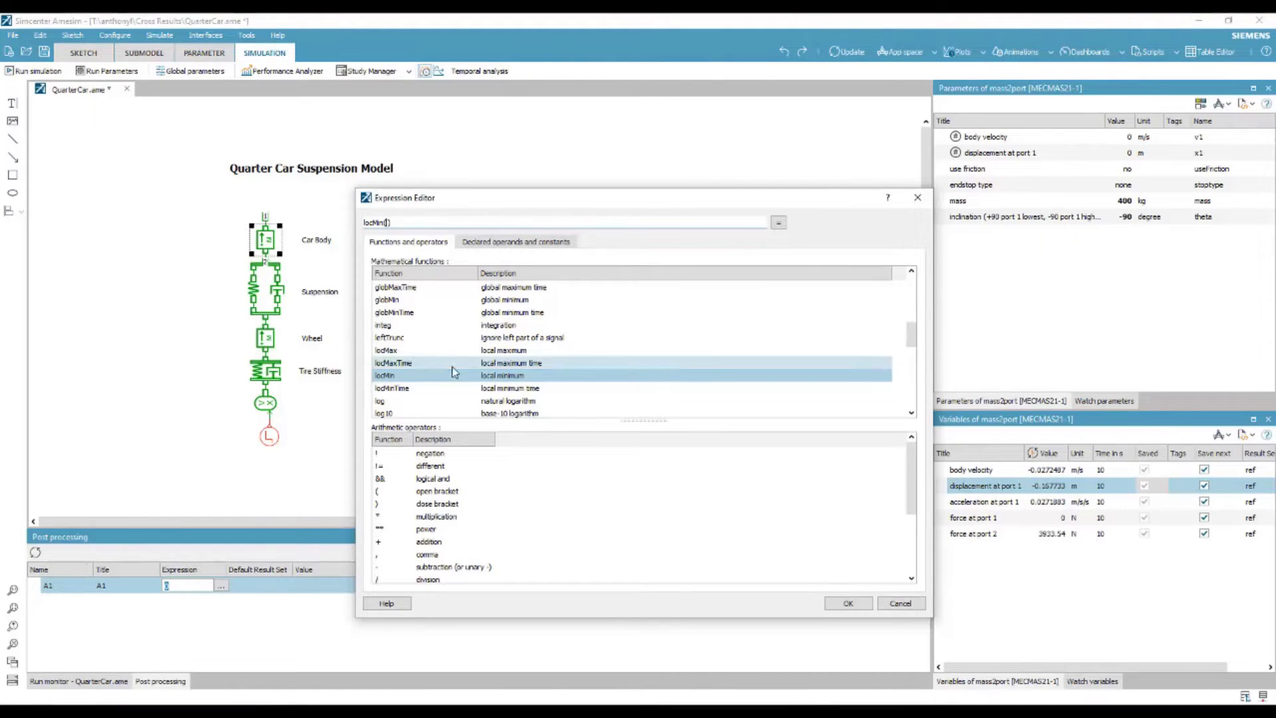
double_click(426, 338)
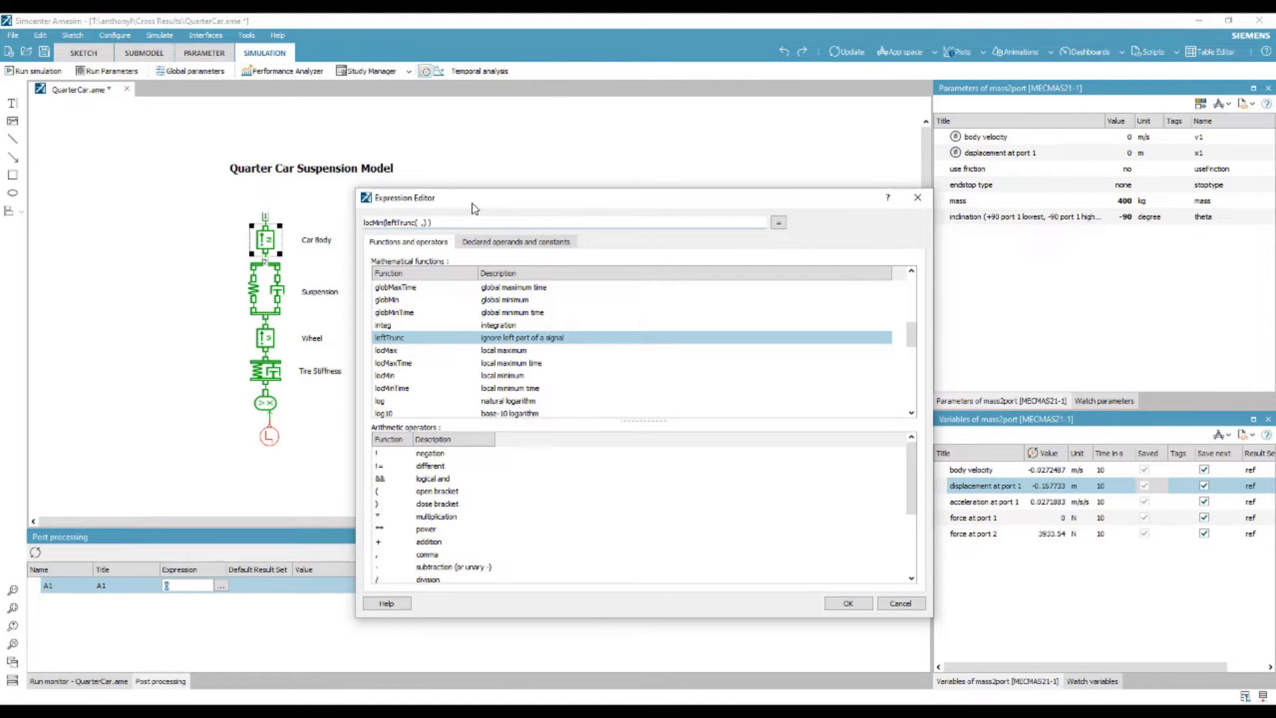
type("x")
key("Down")
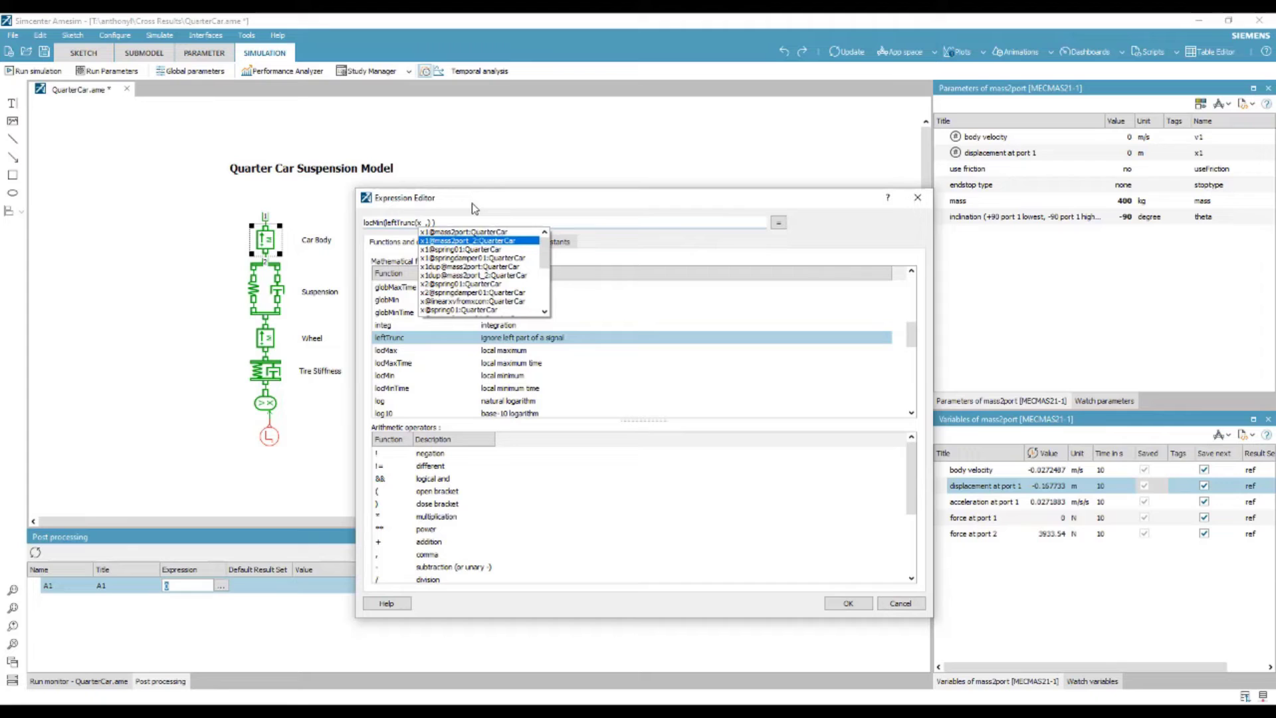
key("Return")
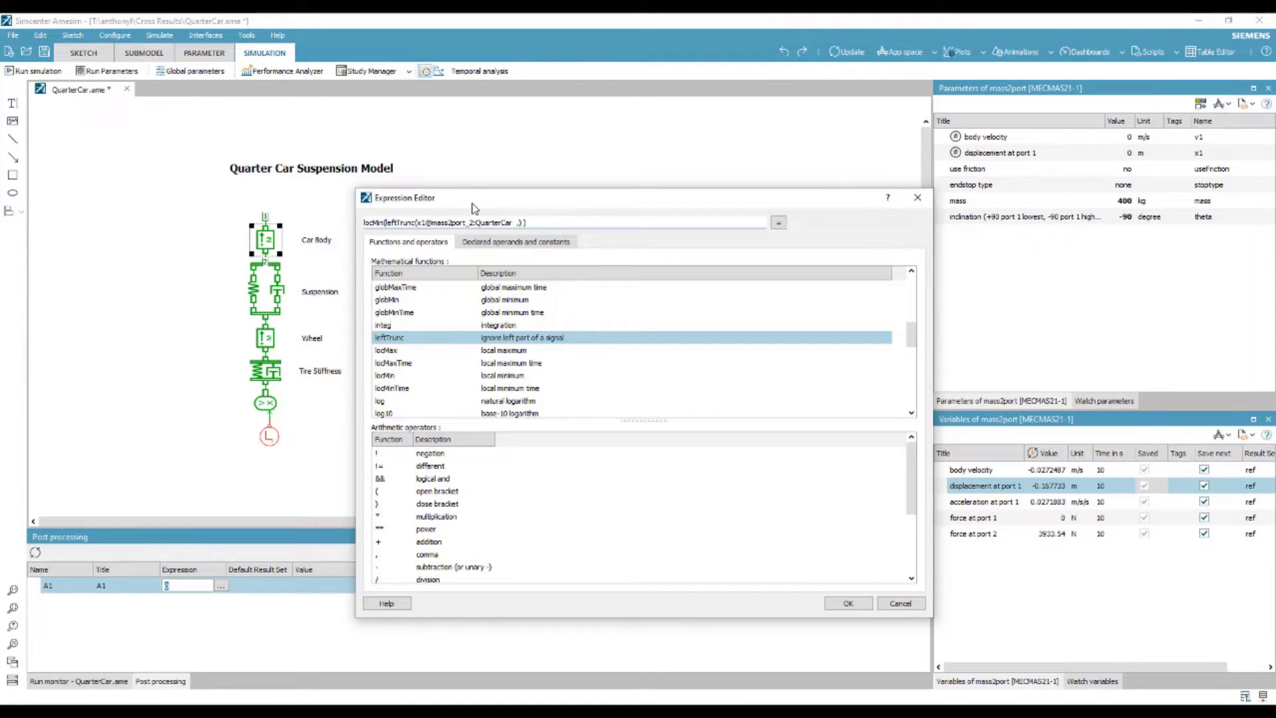
type(",1.15")
left_click(778, 222)
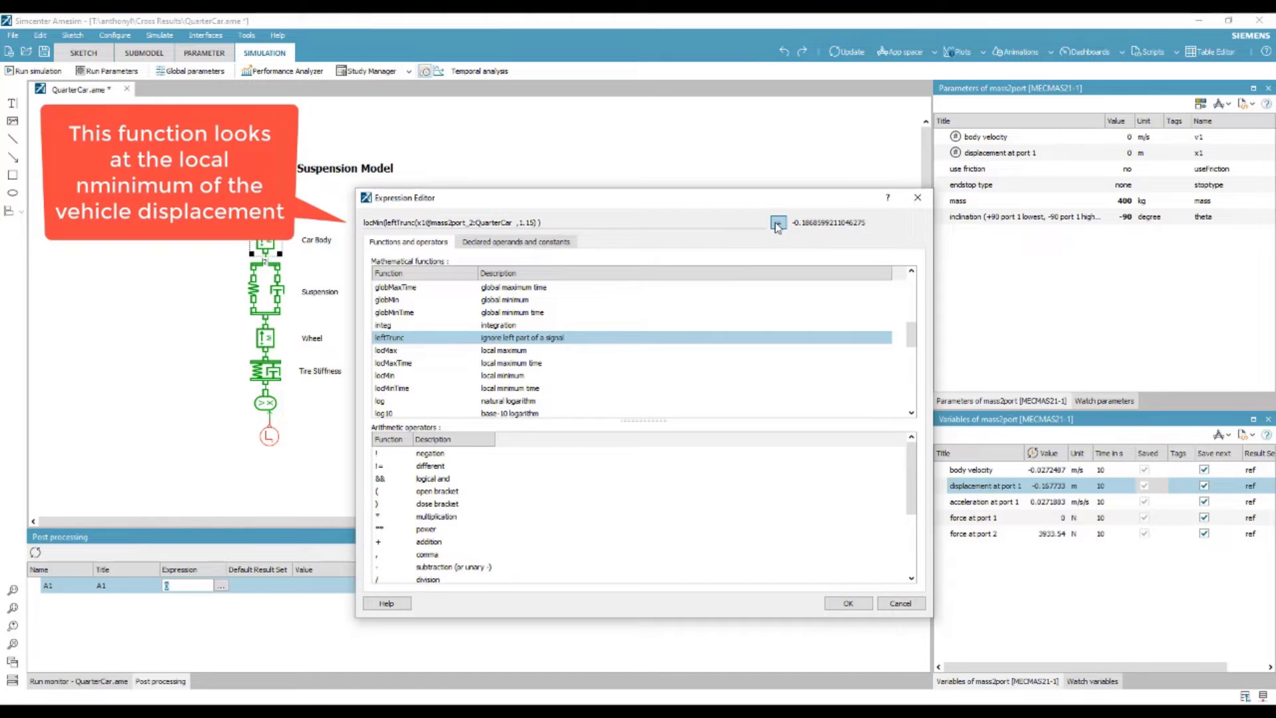
key("Return")
left_click(40, 36)
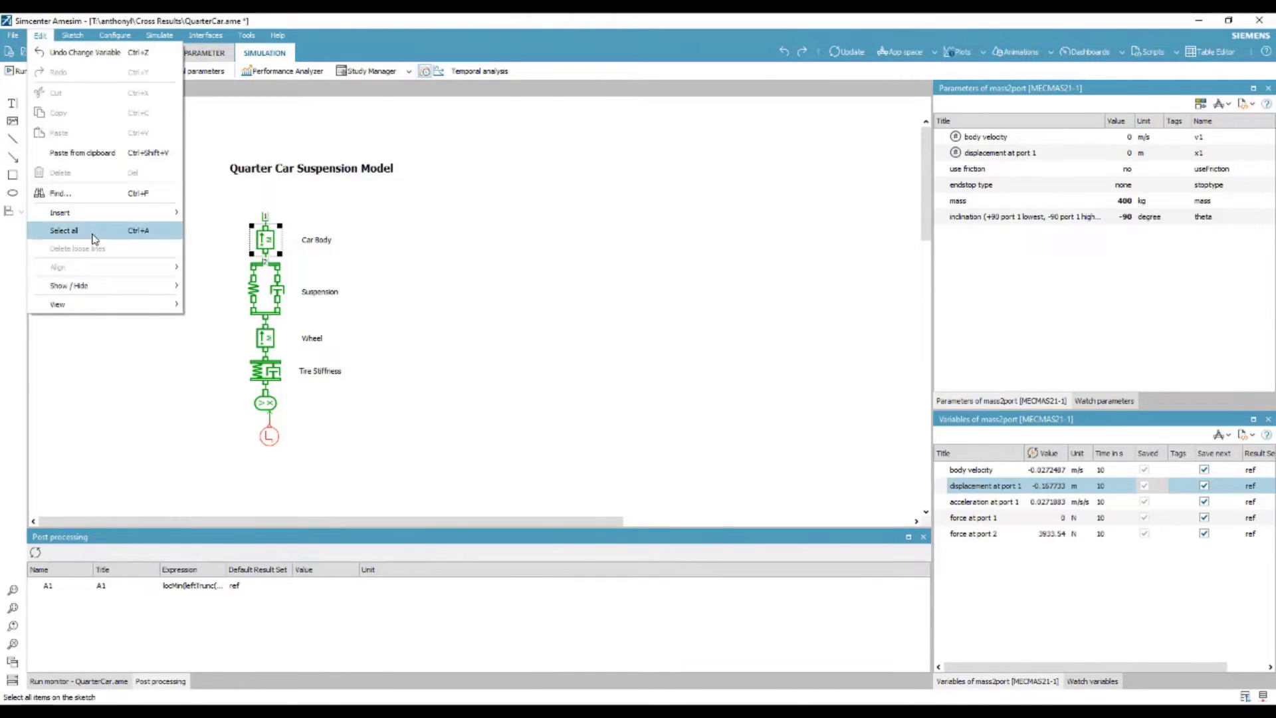
- Show the Cross result panel via Edit > Show / Hide and switch the bottom area to it
mouse_move(103, 291)
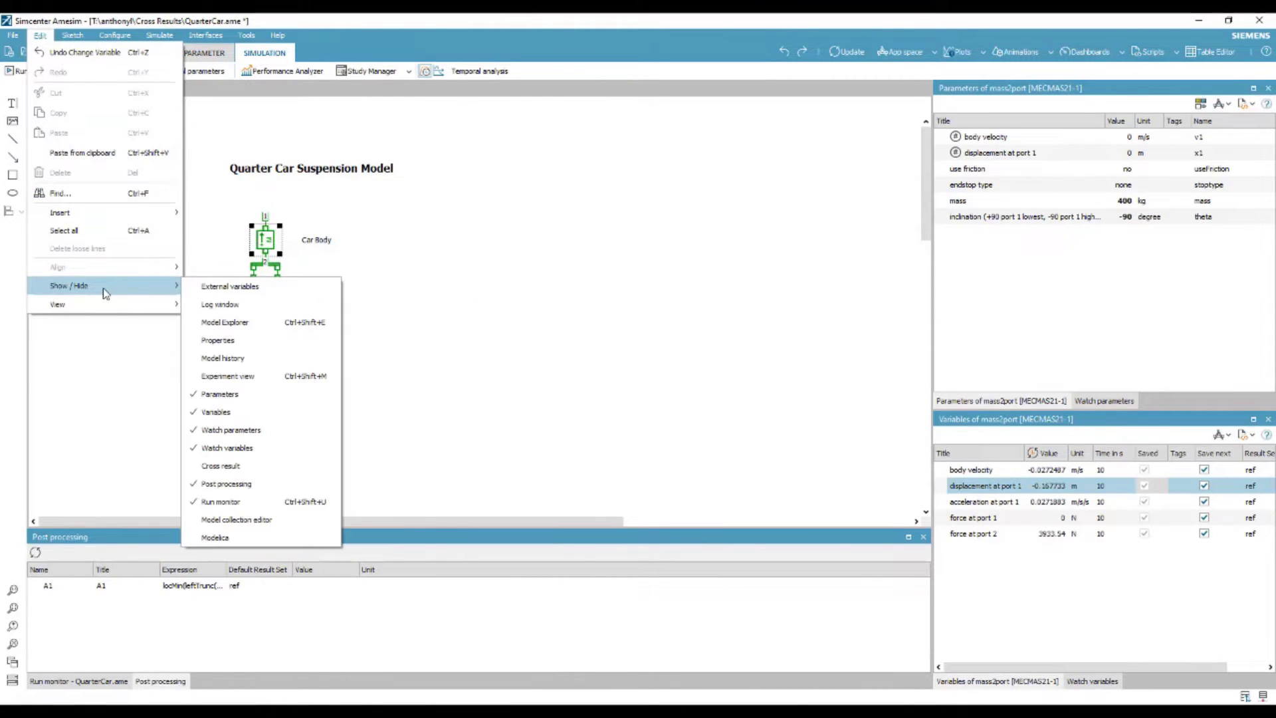
left_click(231, 468)
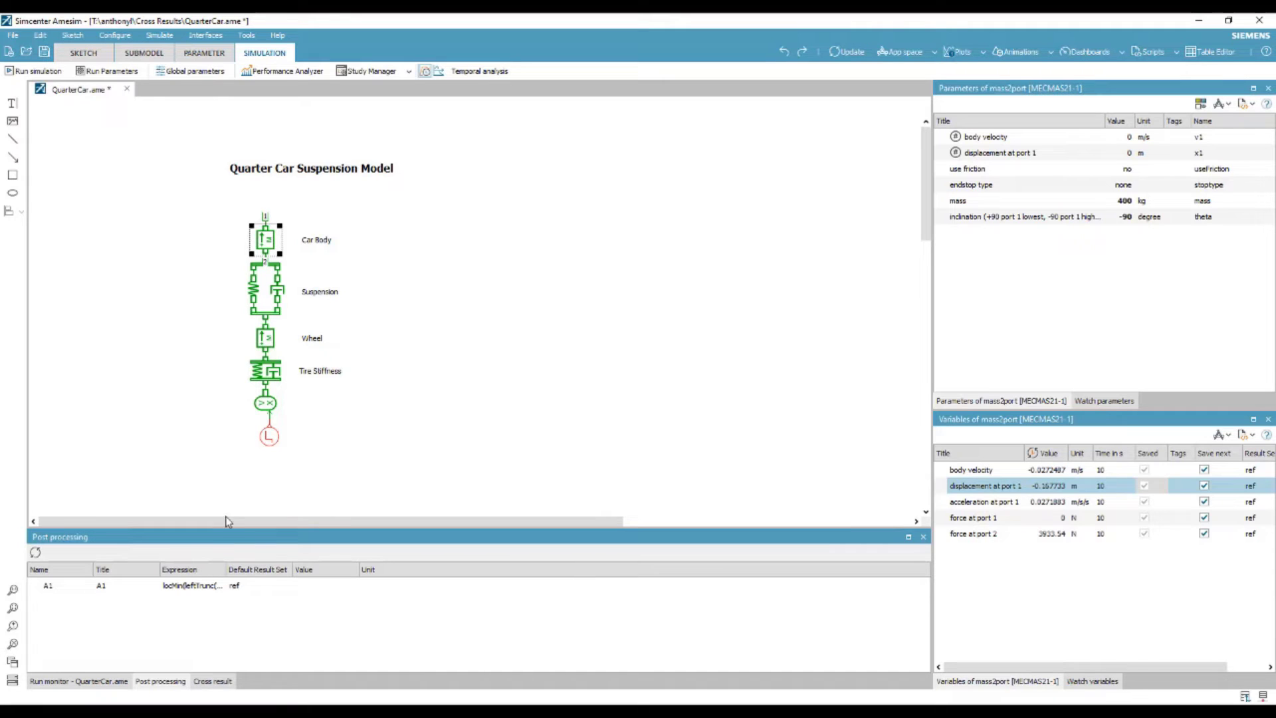
left_click(217, 685)
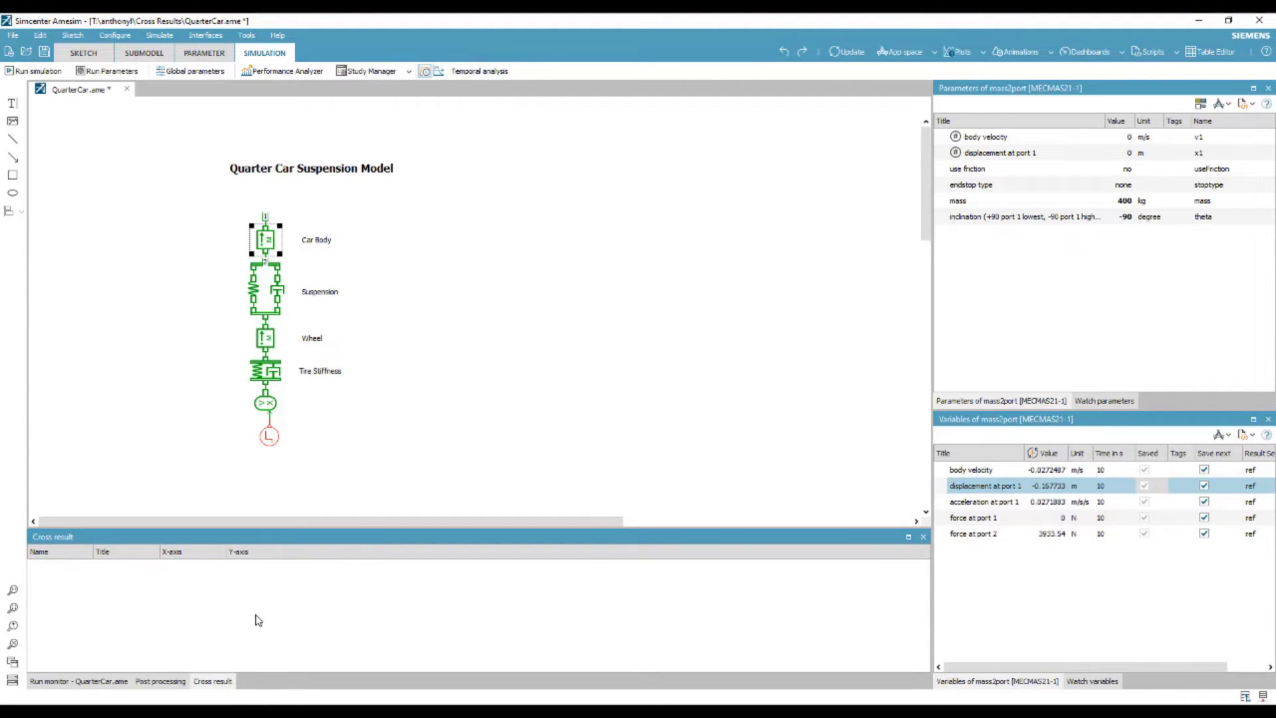
- Add a new cross-result variable and enlarge its variable selection dialog
right_click(136, 598)
left_click(150, 589)
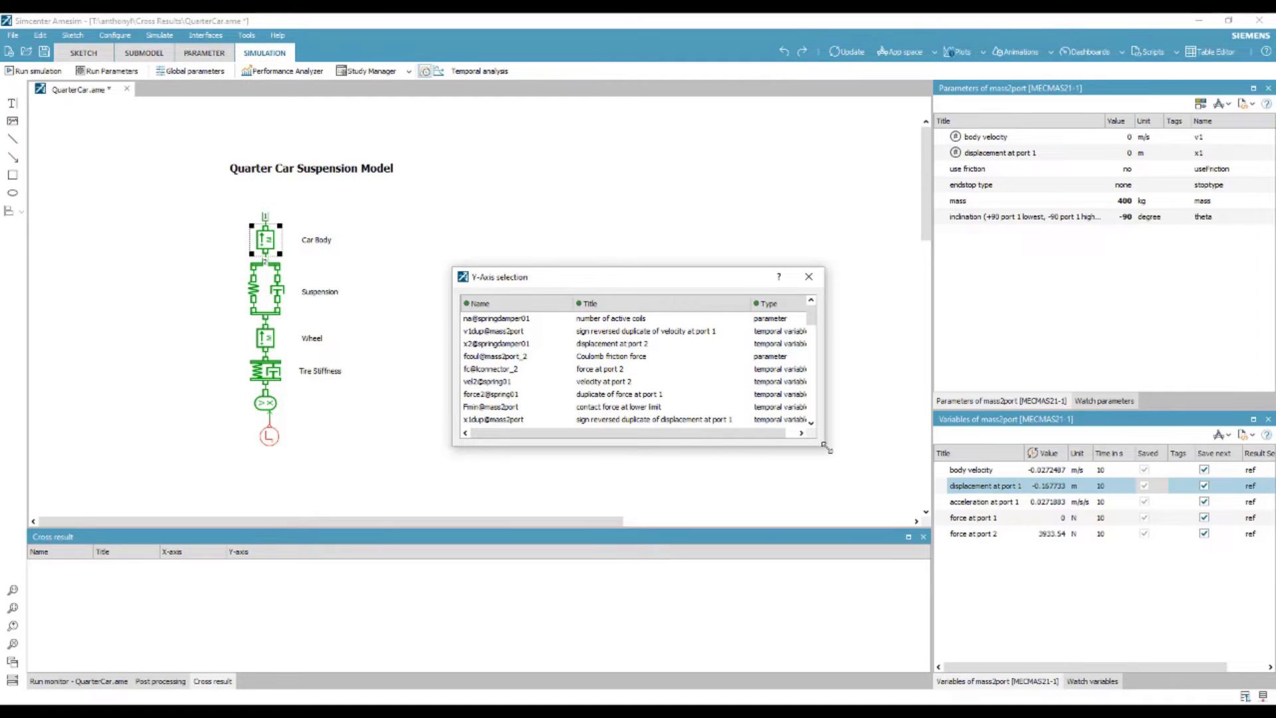
left_click_drag(826, 444, 866, 512)
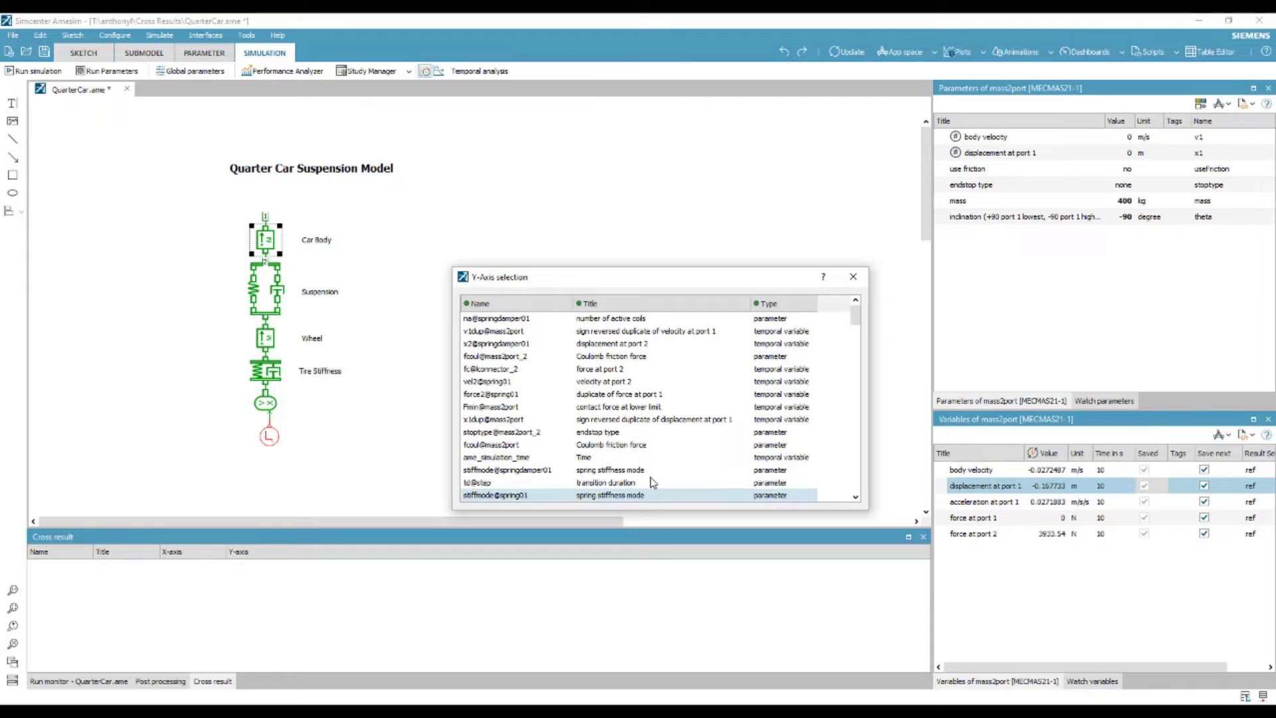
left_click(266, 337)
- Filter the Y-axis variable list to mass@mass2port and select it for Cross_Var1
right_click(254, 574)
left_click(263, 573)
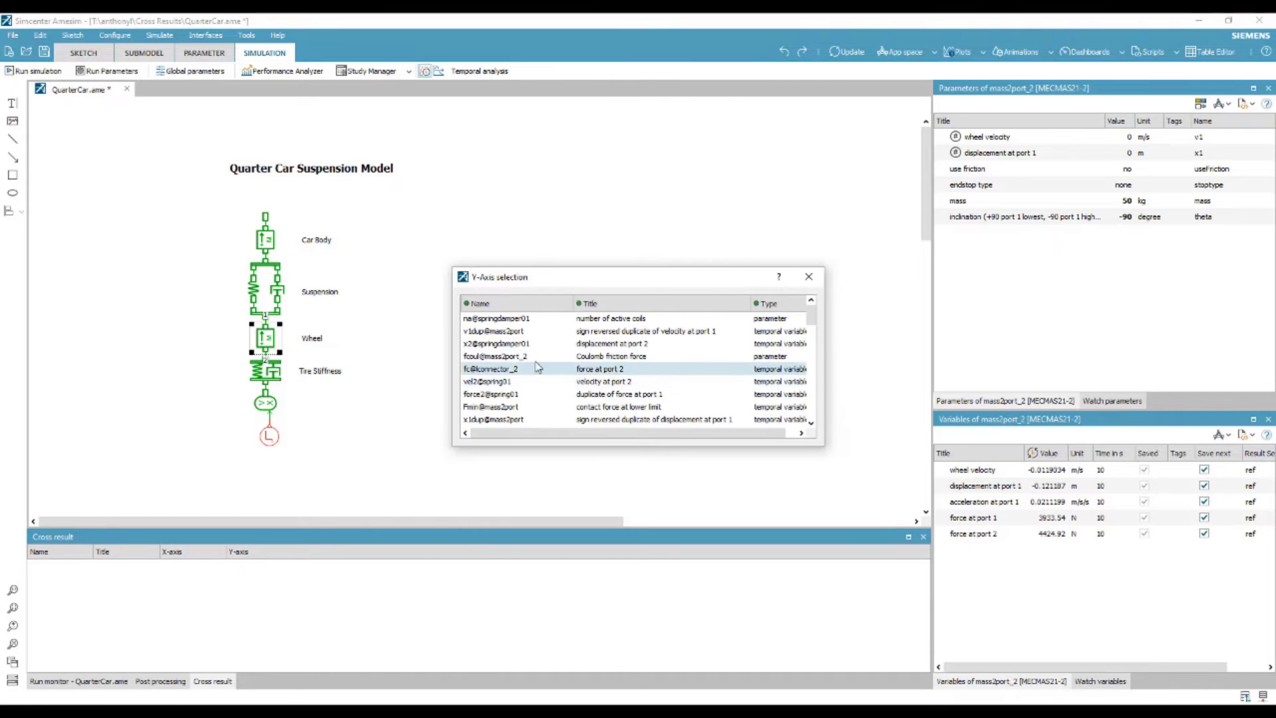
scroll(531, 367, "down", 2)
scroll(531, 367, "down", 2)
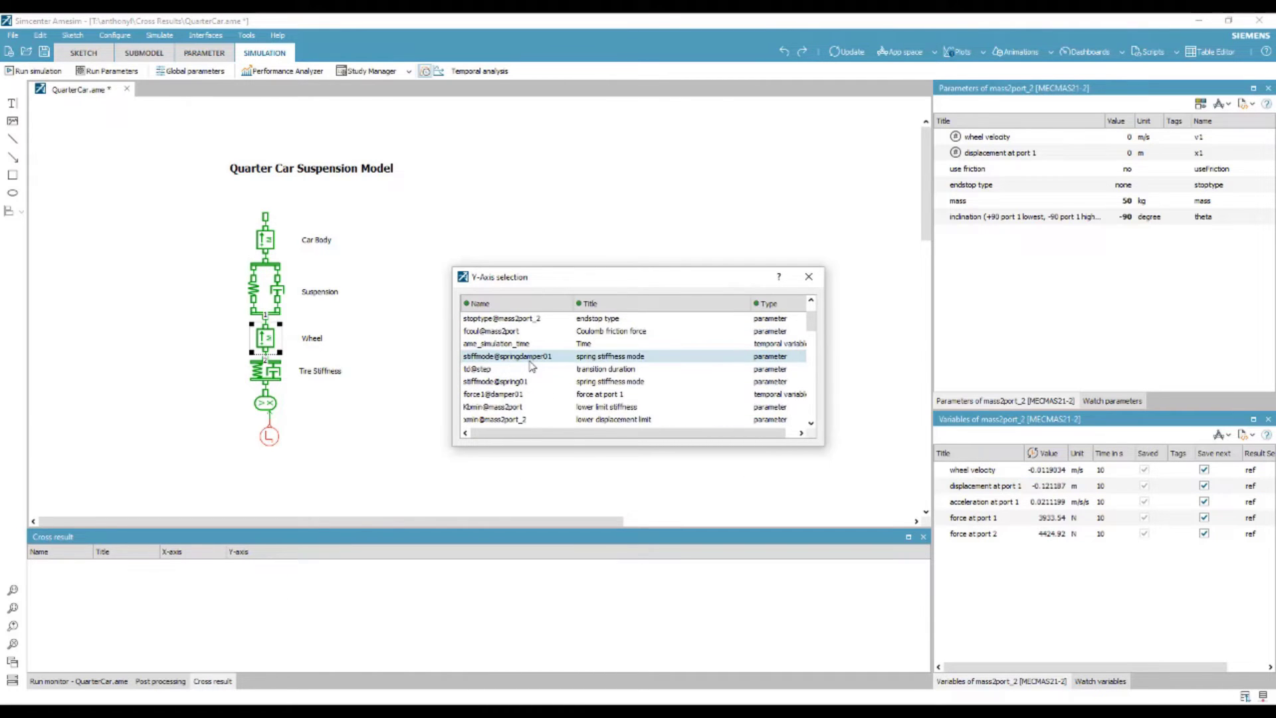
left_click(499, 304)
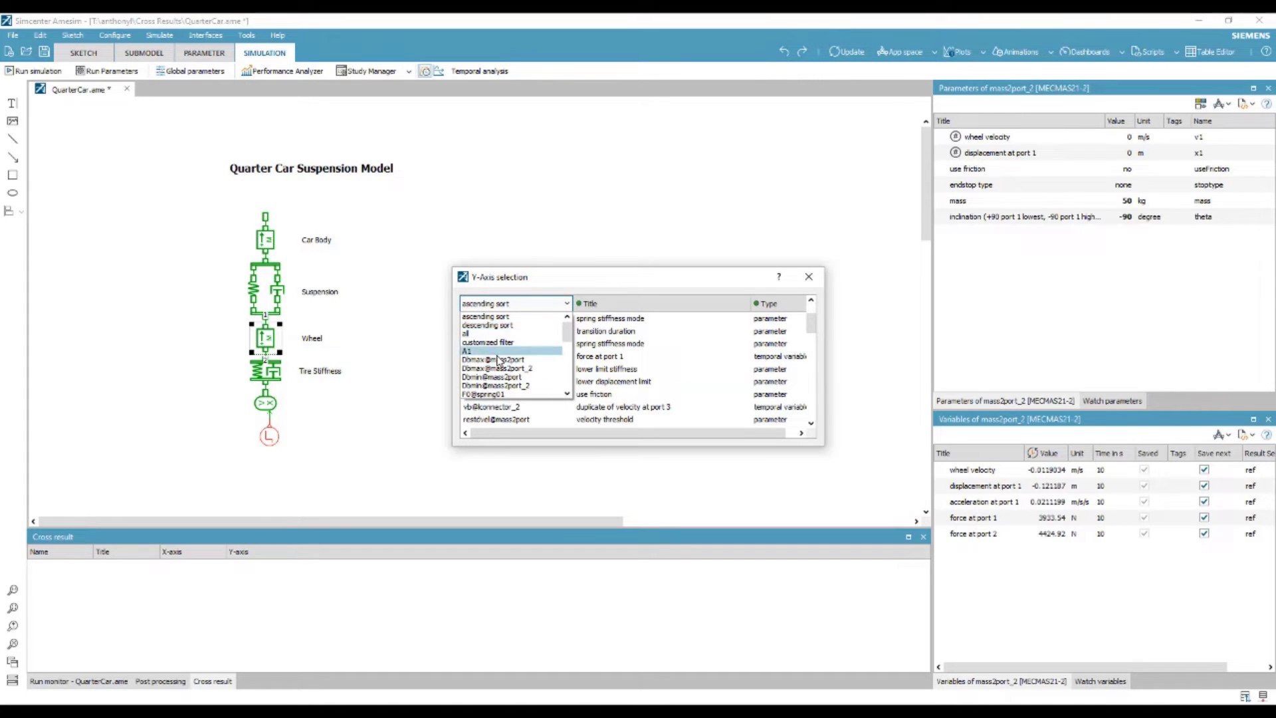
scroll(497, 360, "down", 5)
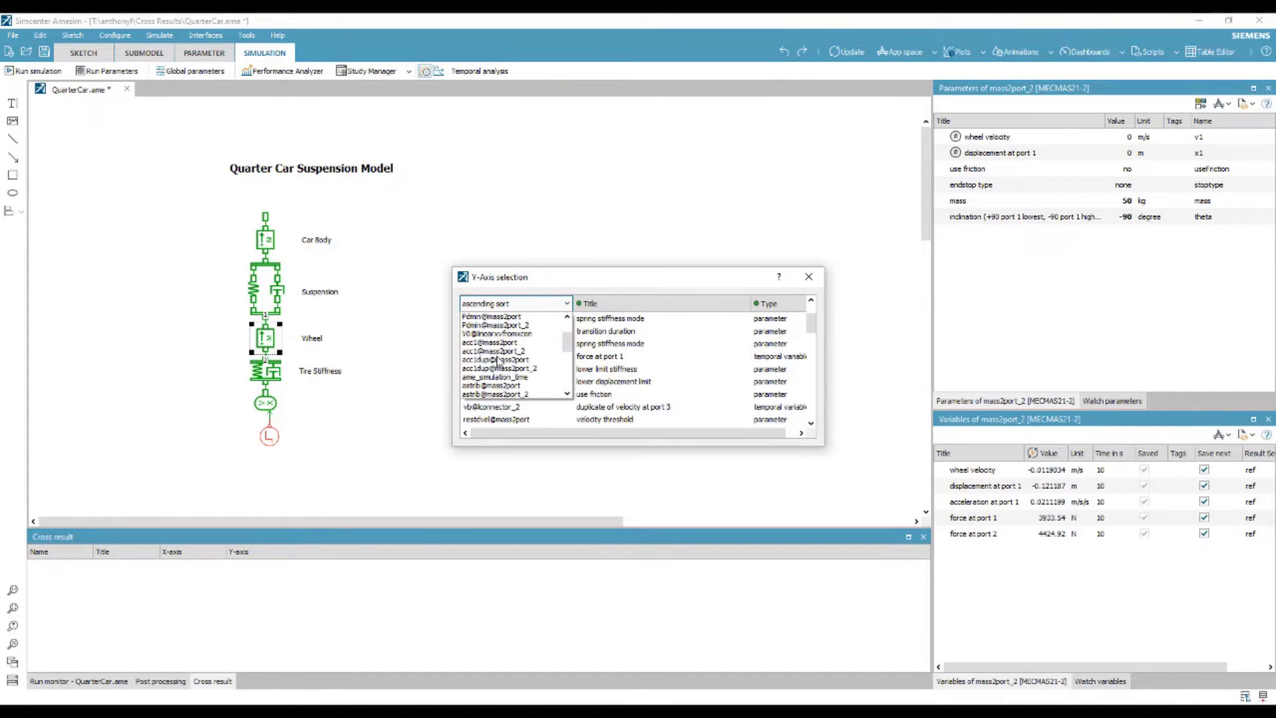
scroll(498, 361, "down", 10)
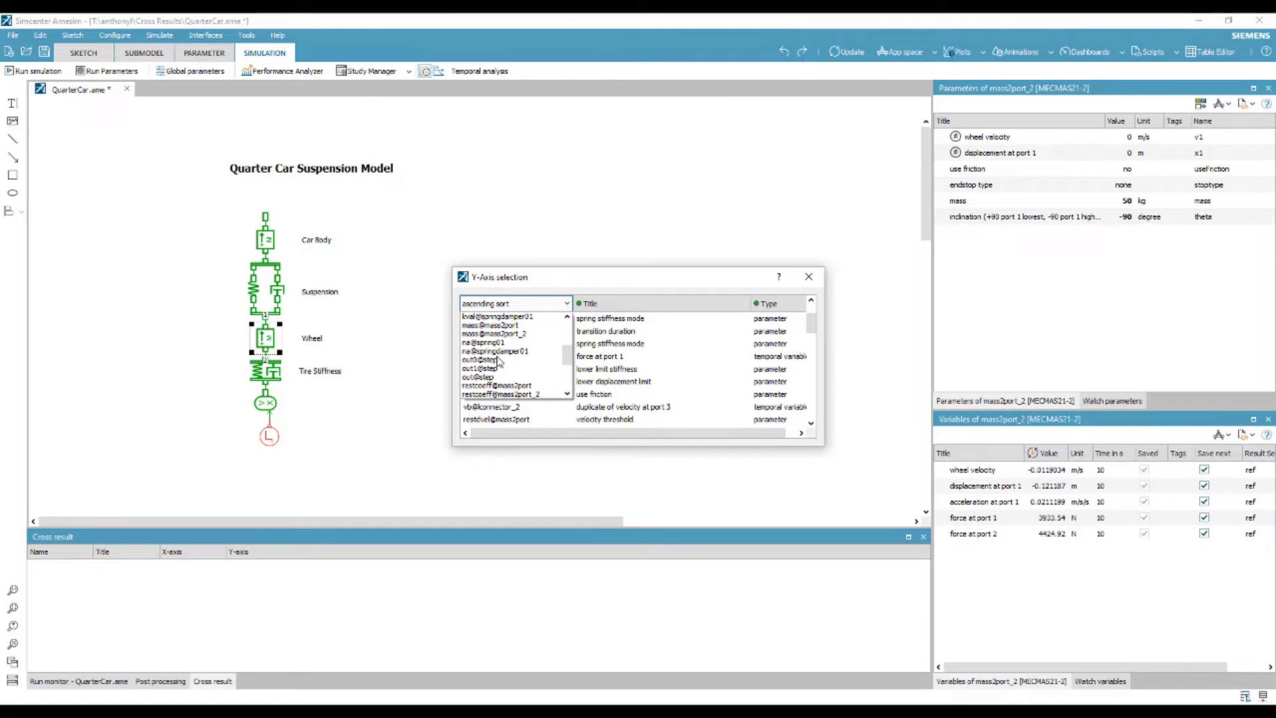
scroll(498, 361, "up", 1)
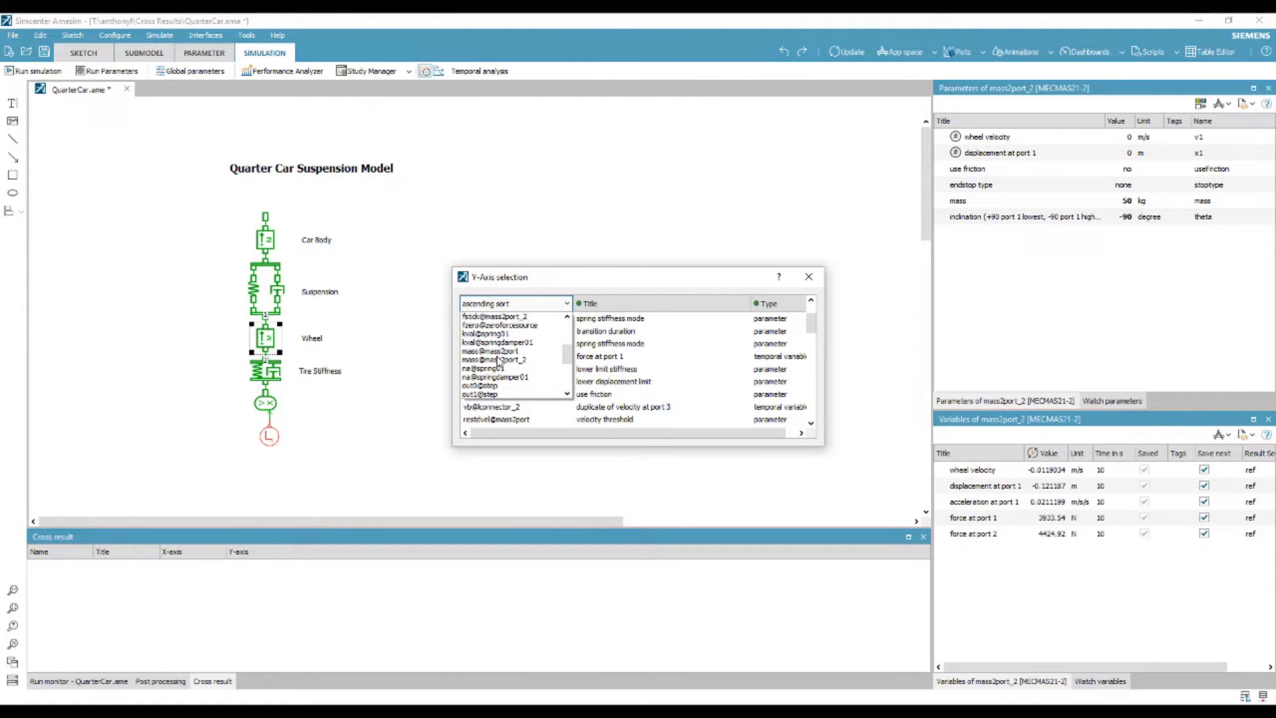
left_click(500, 351)
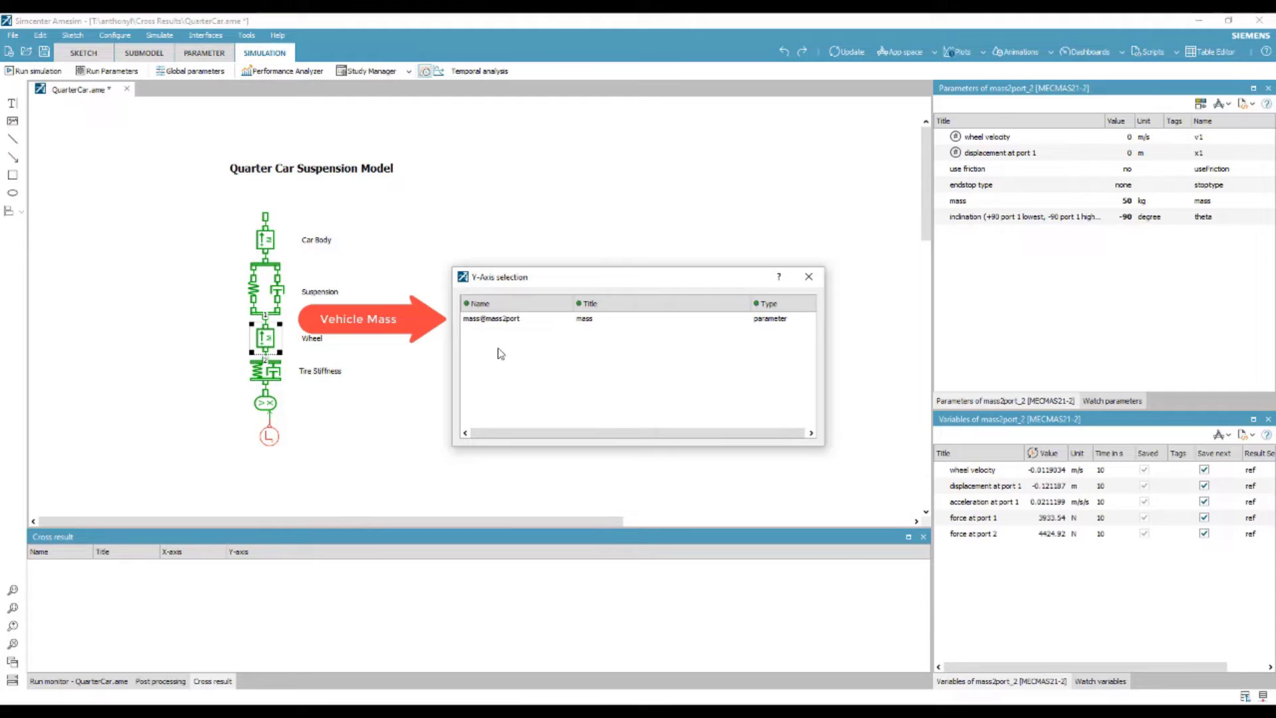
double_click(504, 320)
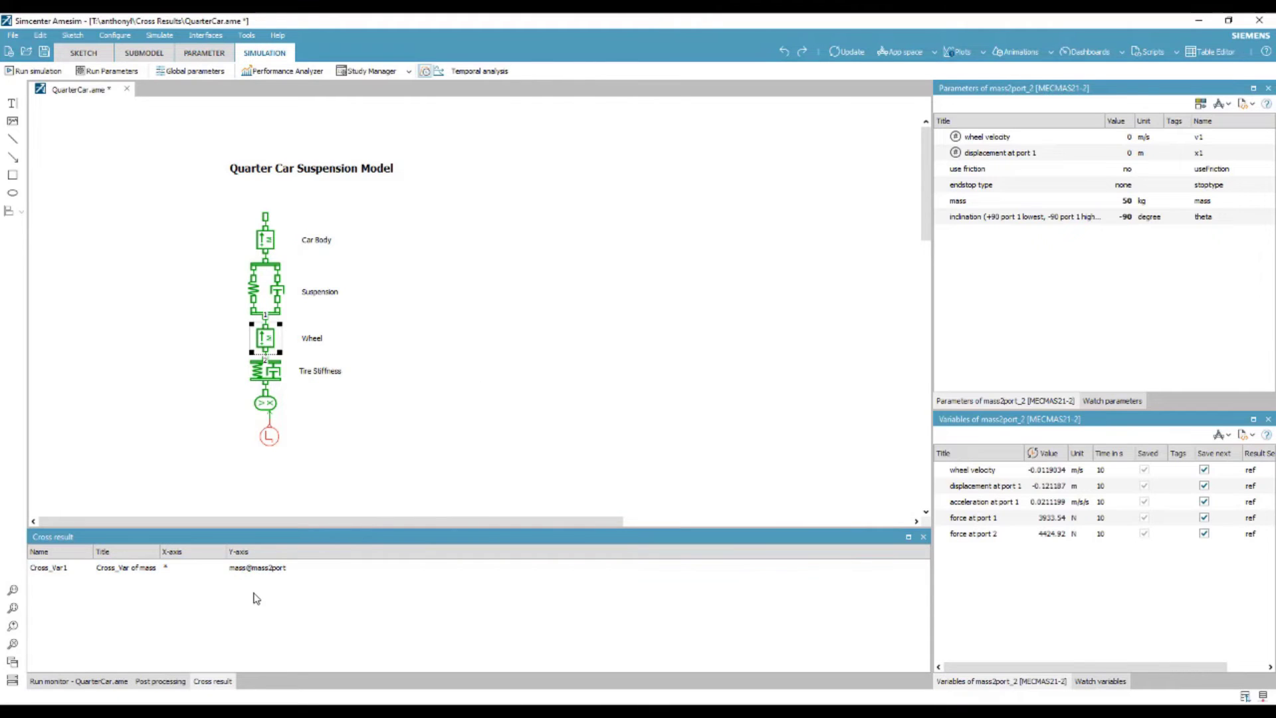
- Drag post-processing variable A1 into Cross result to create Cross_Var2, then select its row
left_click(160, 681)
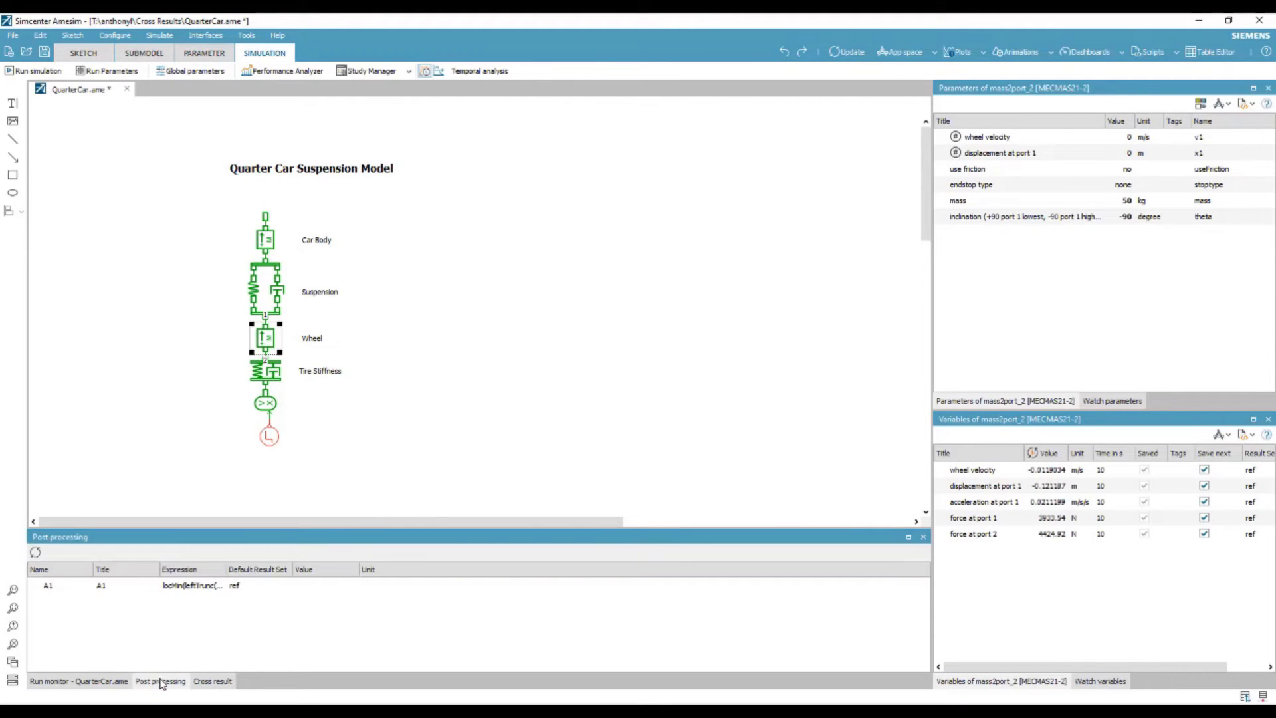
left_click_drag(106, 580, 131, 604)
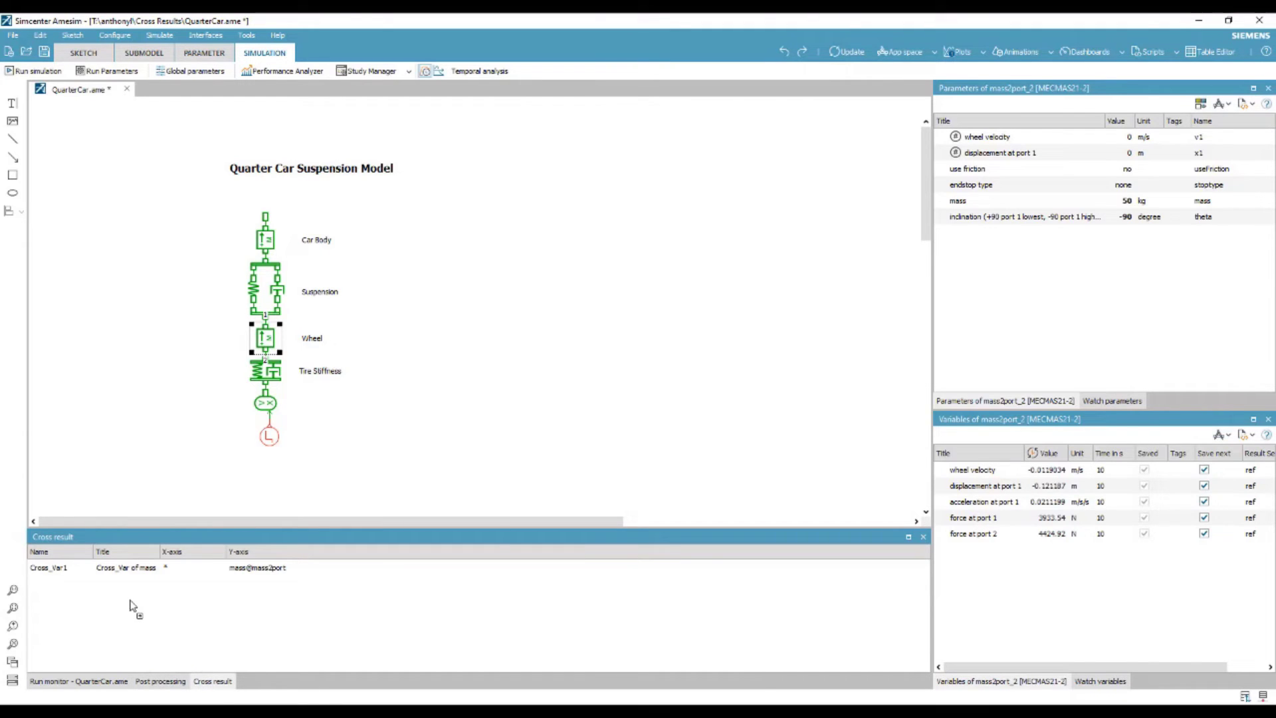
left_click_drag(131, 604, 133, 606)
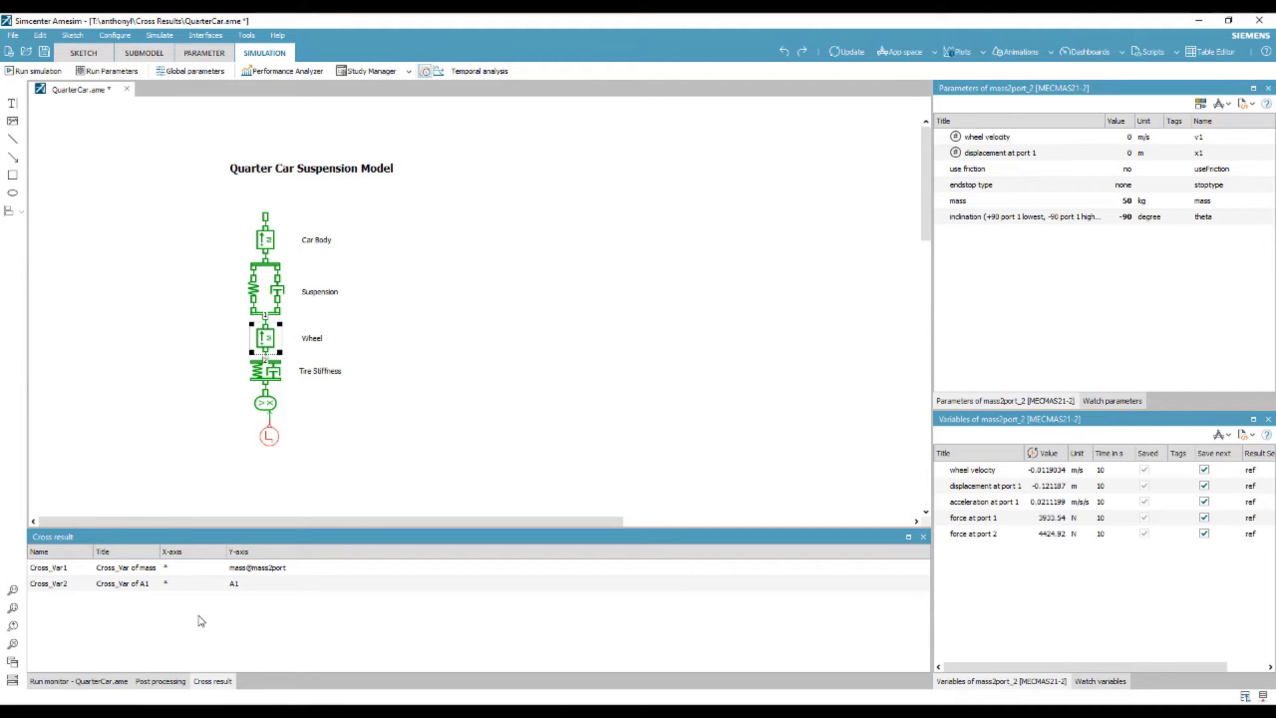
left_click(141, 588)
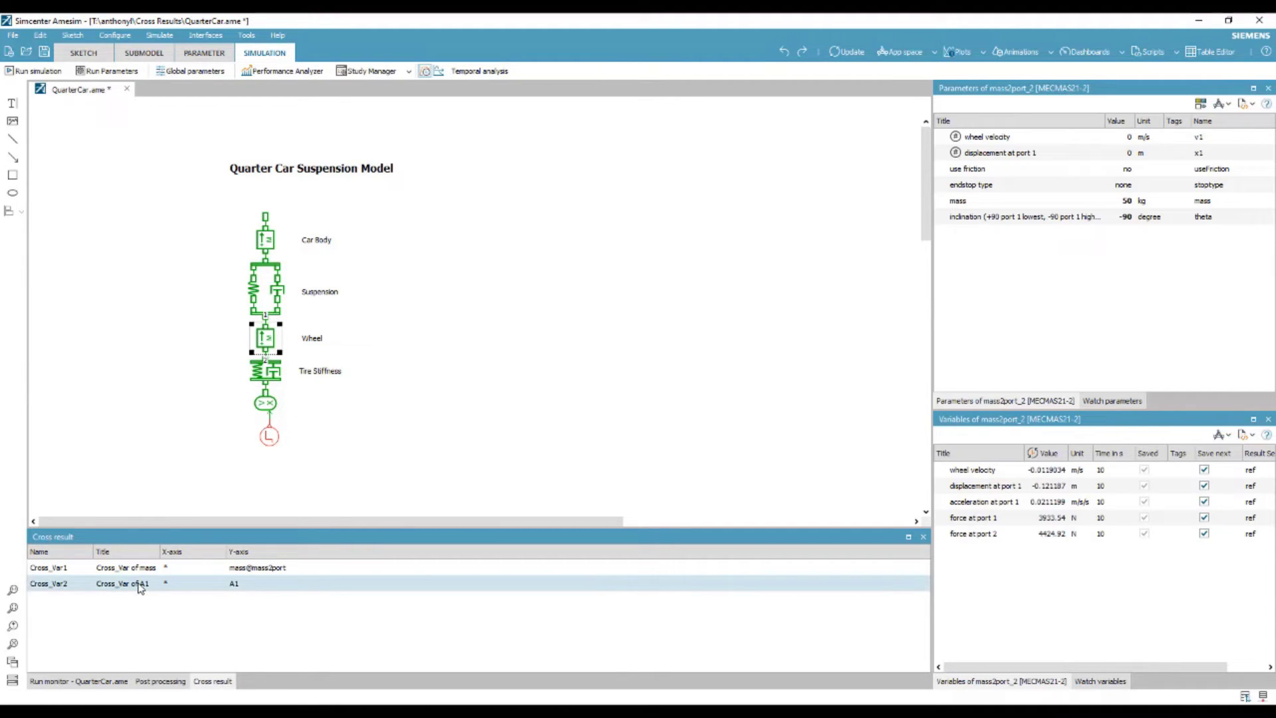
- Retitle Cross_Var2 as 'Cross_Var of max_negative_displacement'
left_click(141, 587)
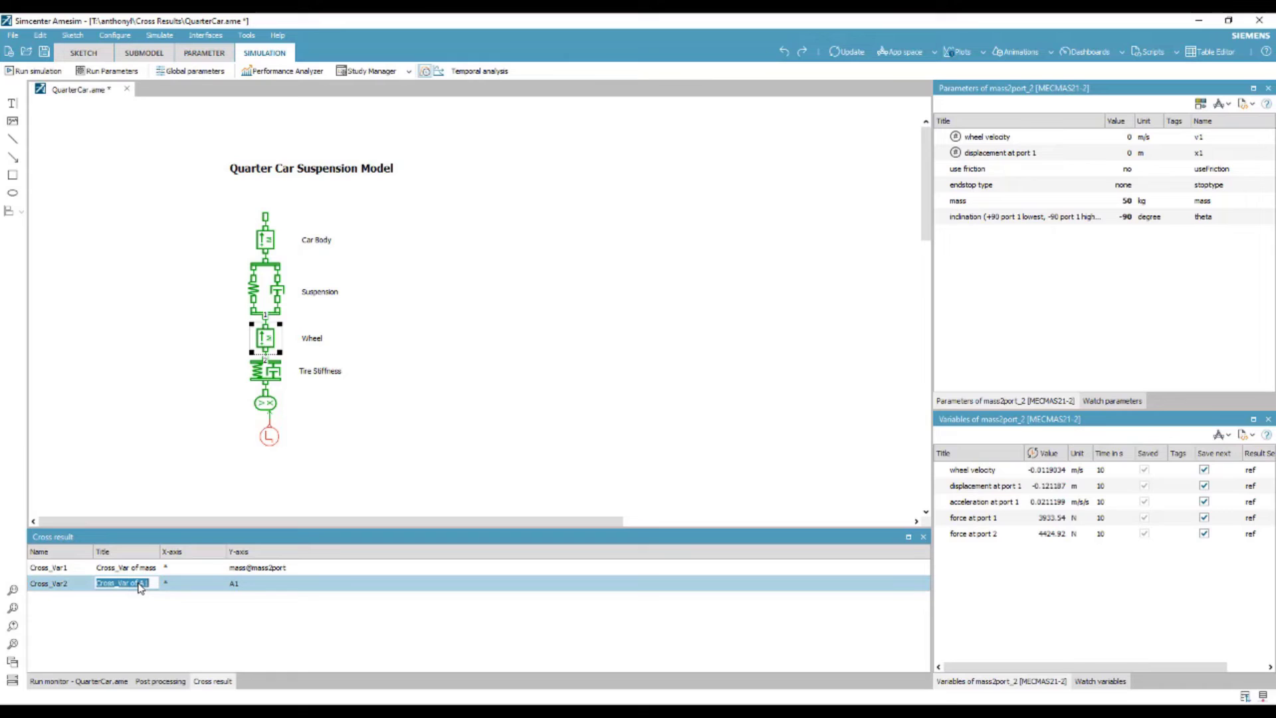
left_click(140, 587)
key("Tab")
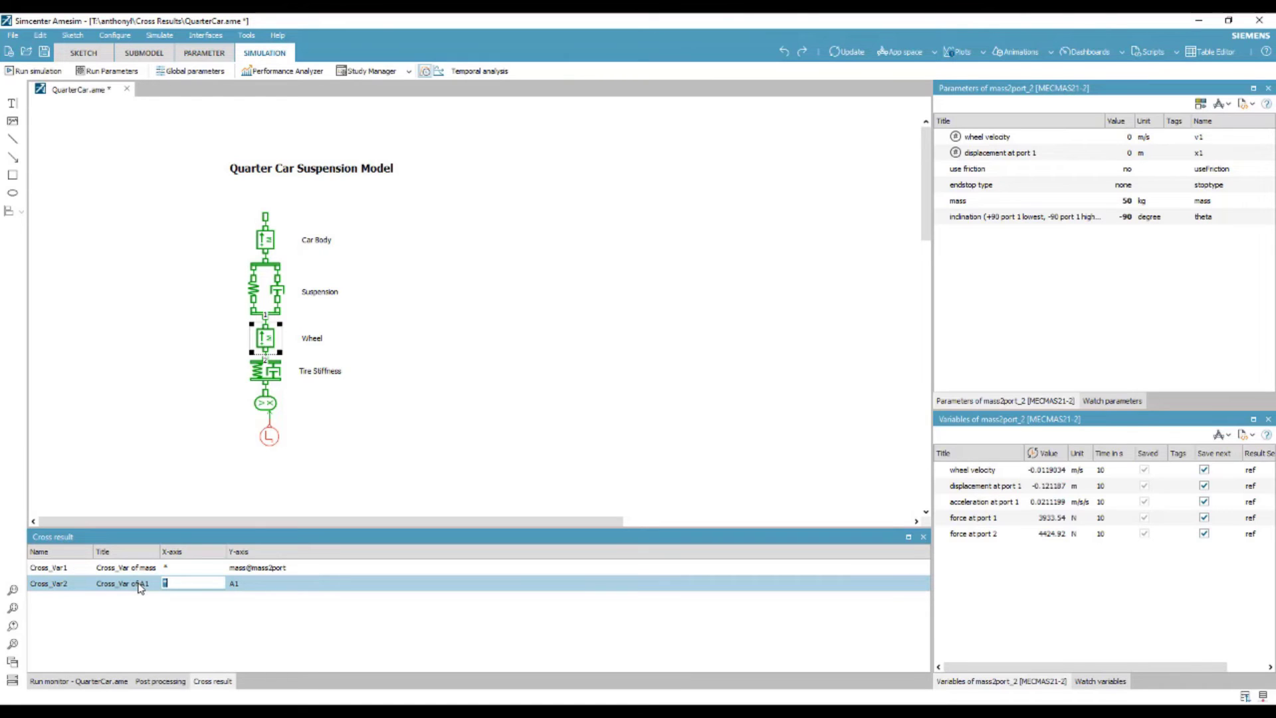
left_click(140, 587)
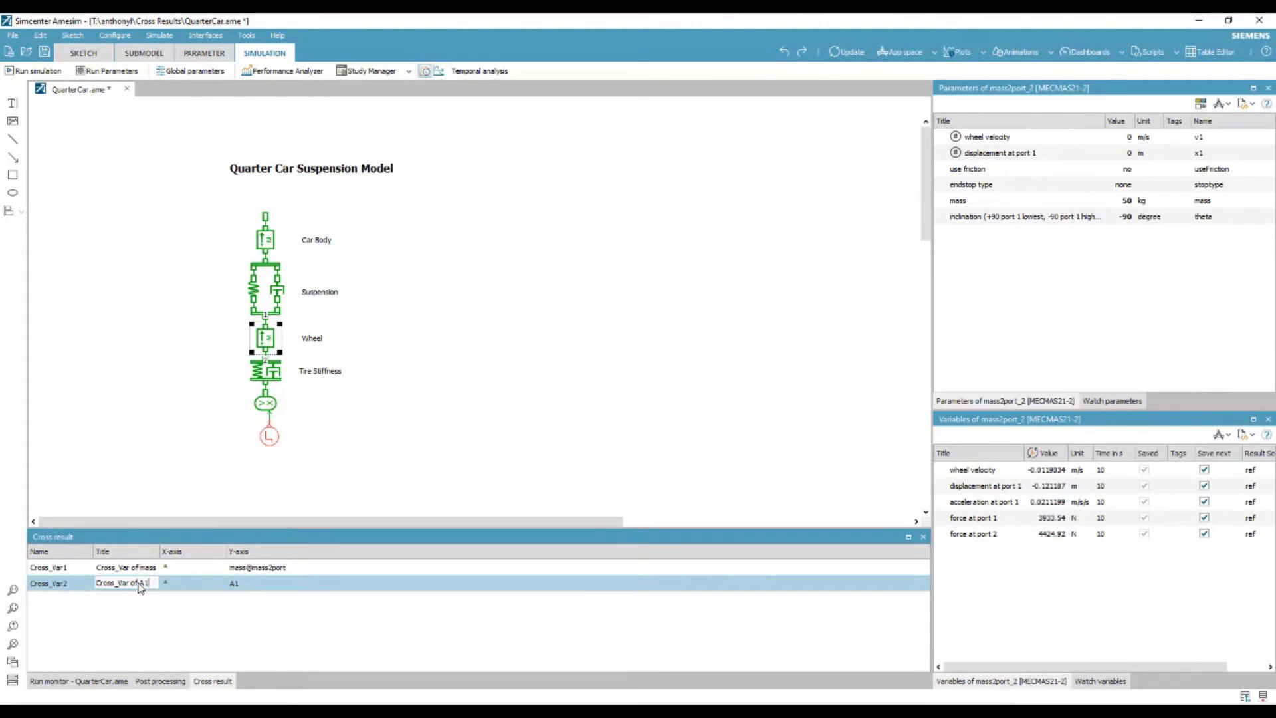
key("BackSpace")
key("BackSpace")
type("max_negative_displacement")
left_click(174, 621)
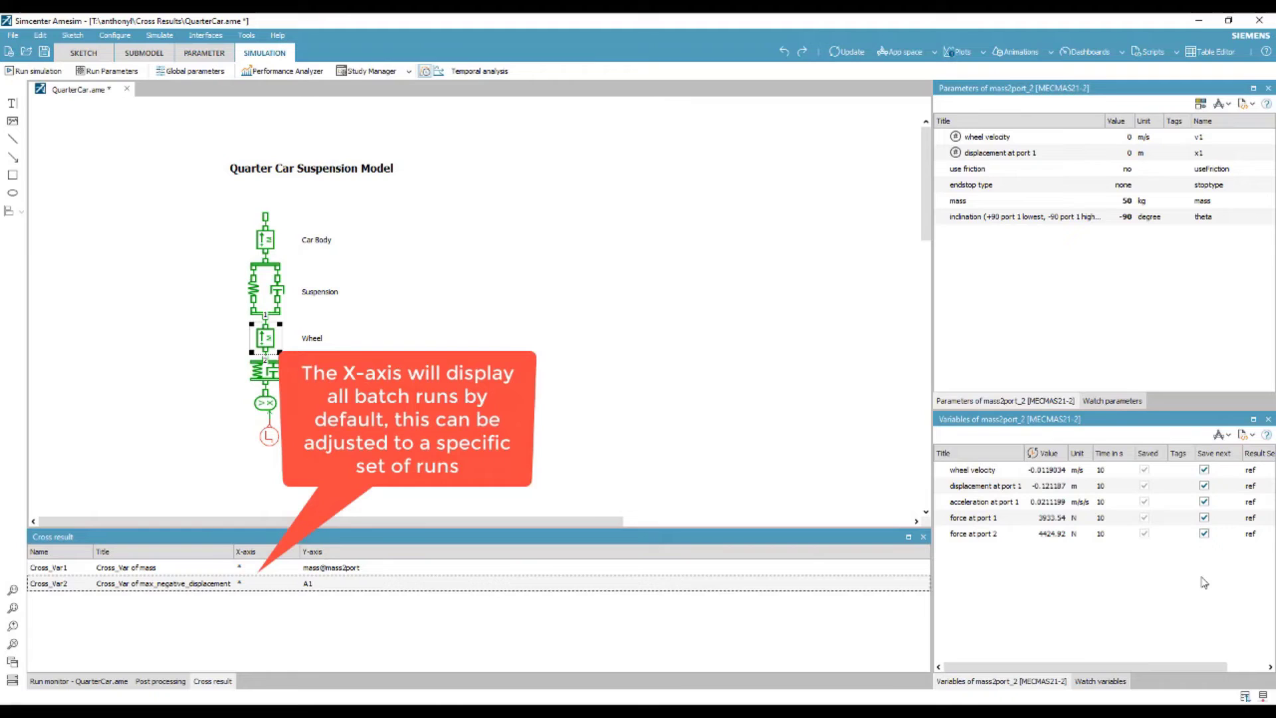
- Set the X-axis run range of both cross-result variables to [1-6]
double_click(253, 583)
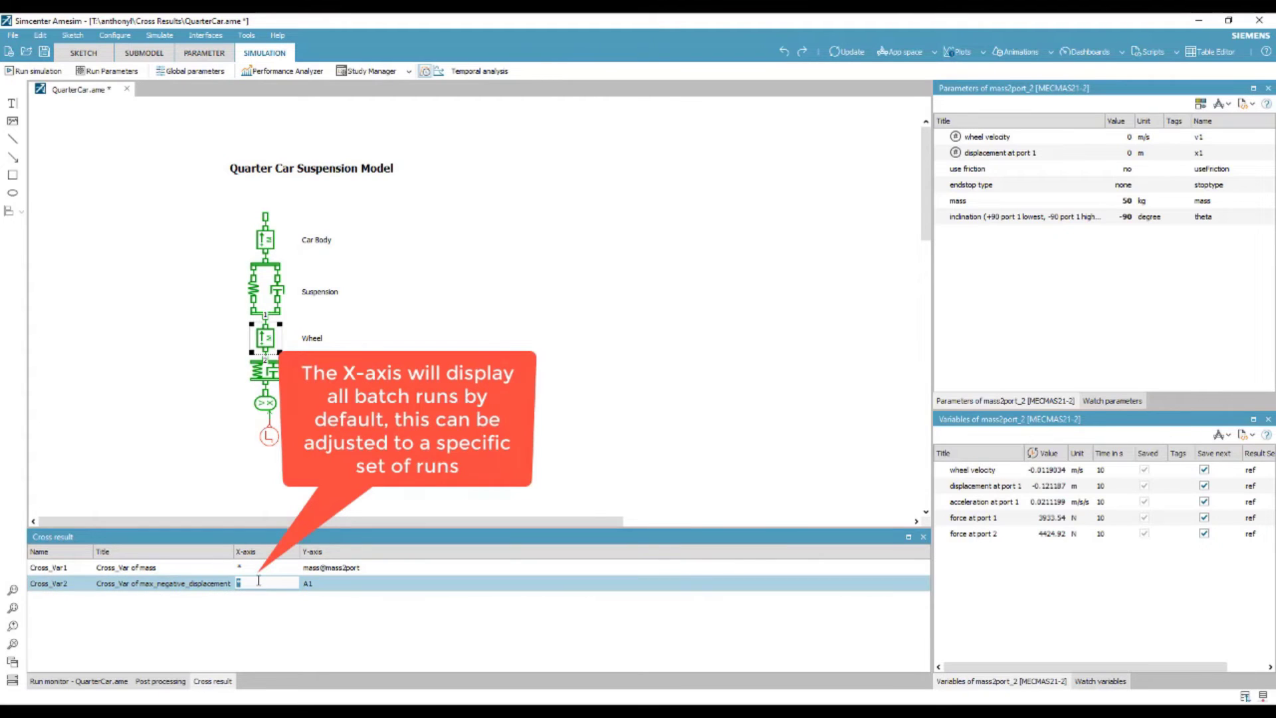
type("[1")
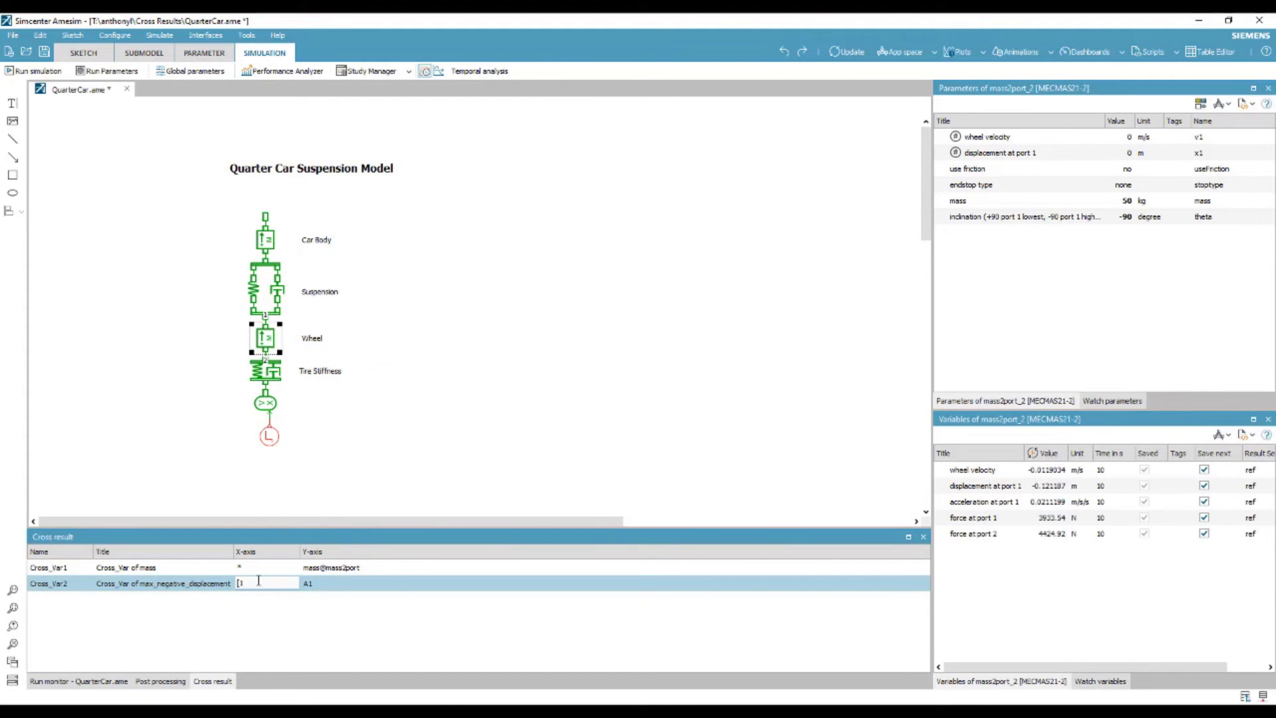
type("-6]")
key("Up")
type("[1-6]")
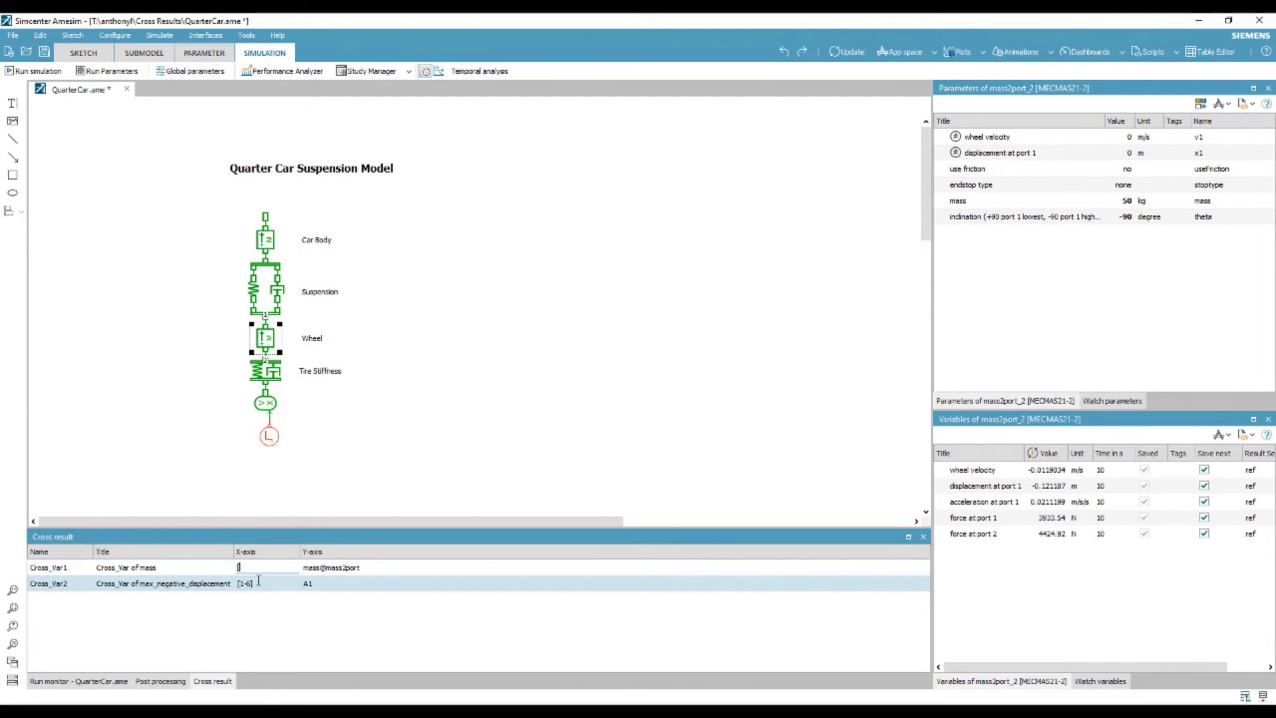
left_click(340, 640)
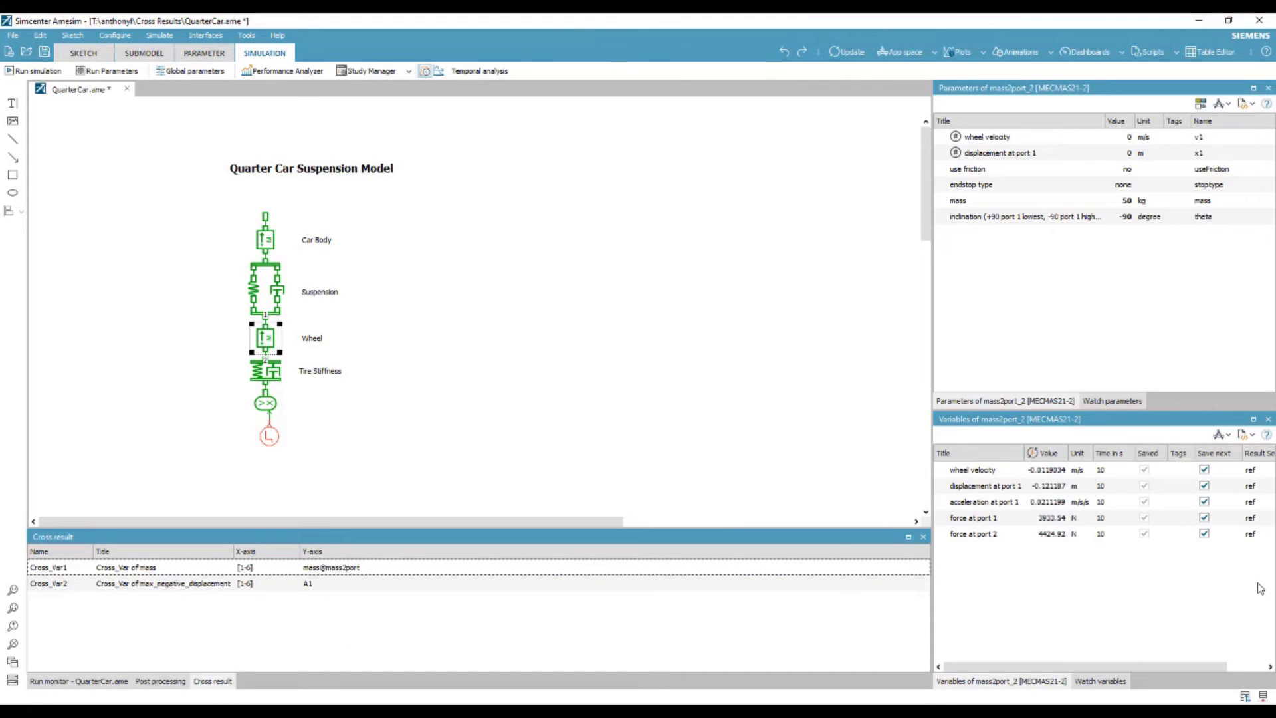
- Plot Cross_Var1 (mass) as a line chart and move the plot window off the sketch
left_click(158, 569)
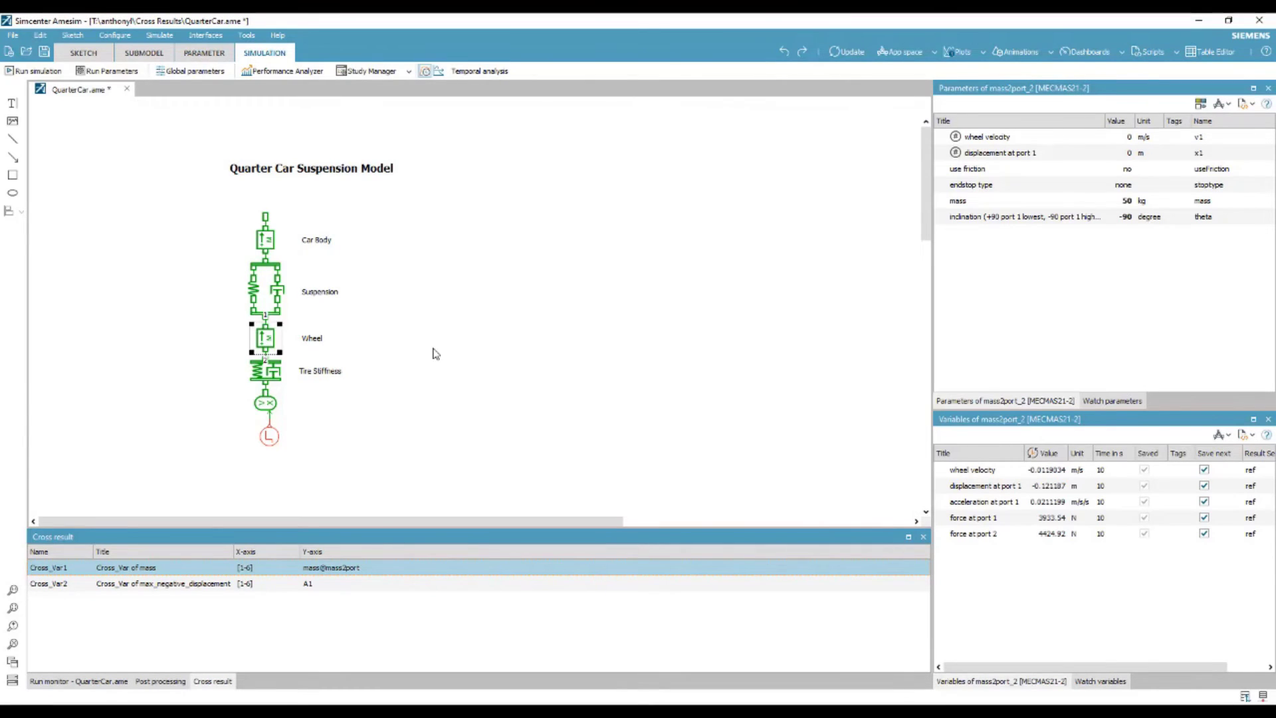
left_click_drag(130, 570, 334, 443)
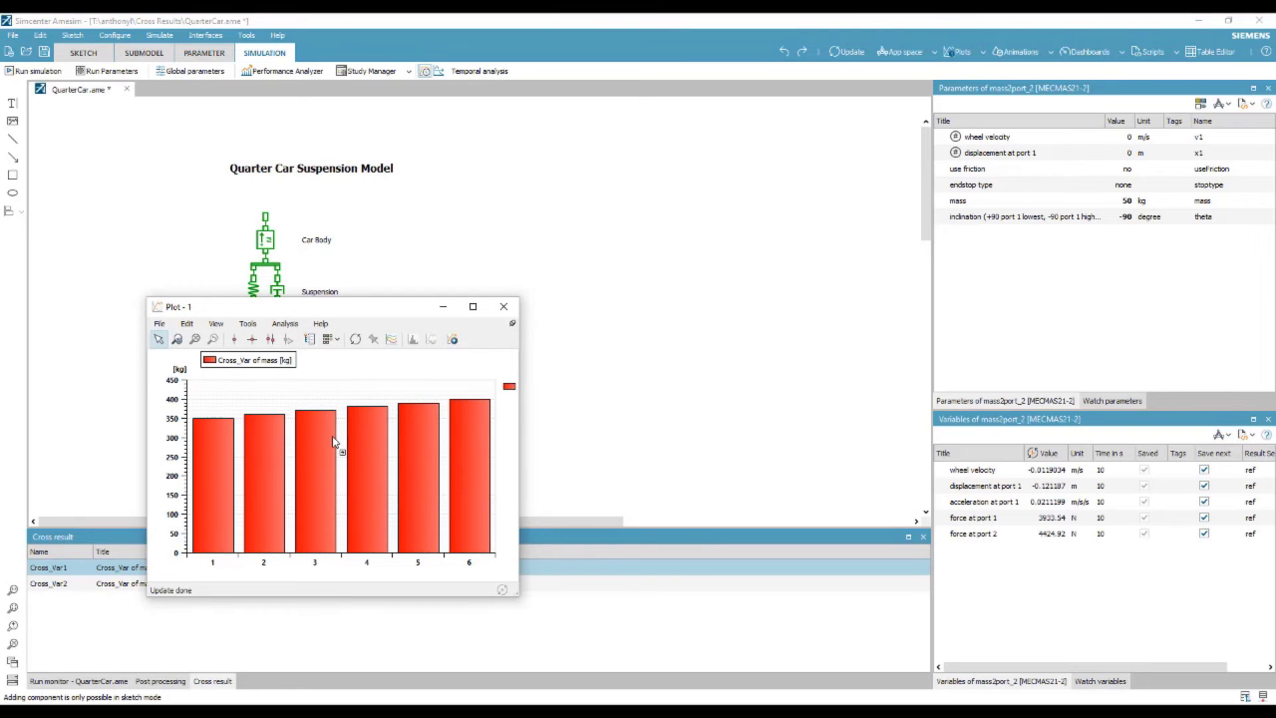
right_click(353, 391)
mouse_move(401, 415)
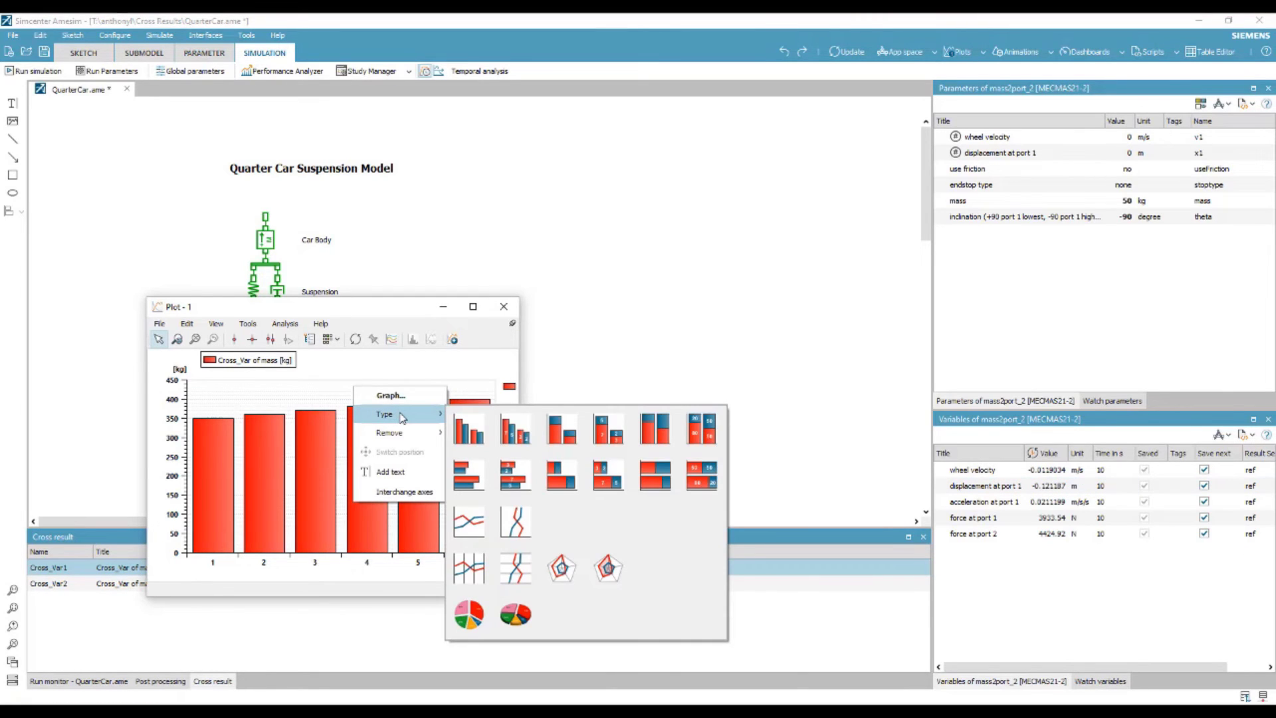
left_click(481, 531)
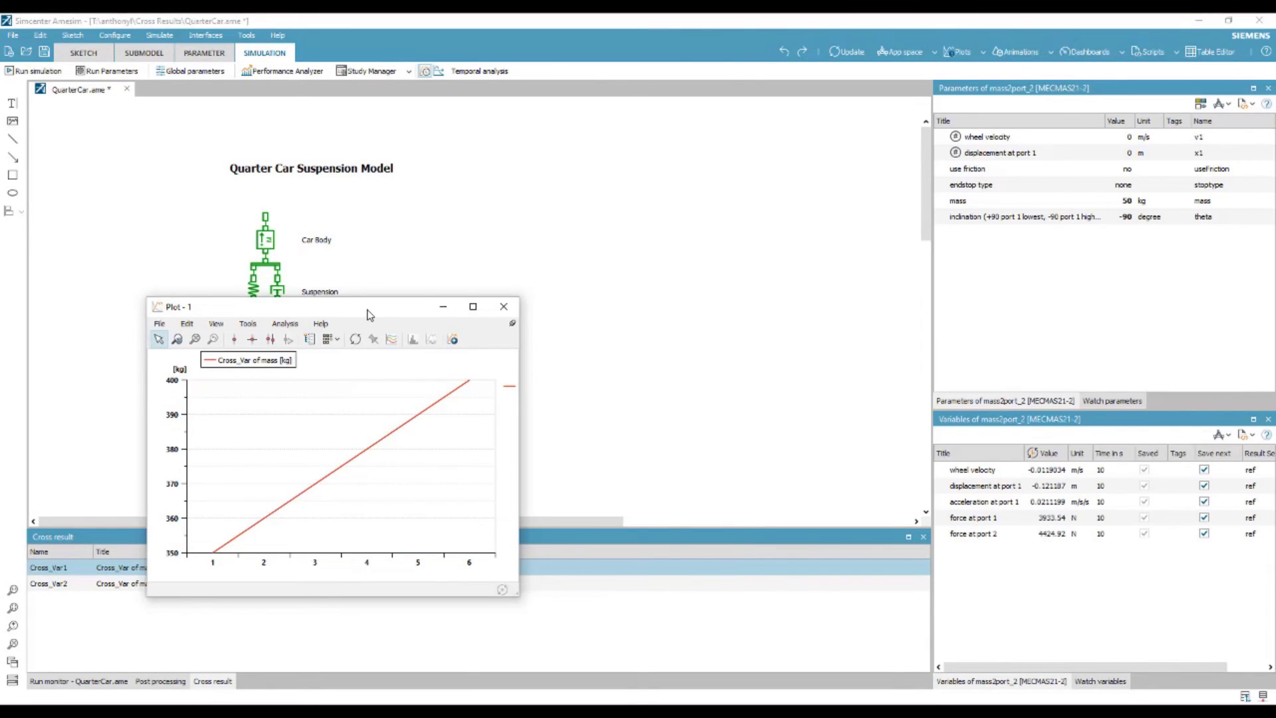
left_click_drag(370, 315, 614, 245)
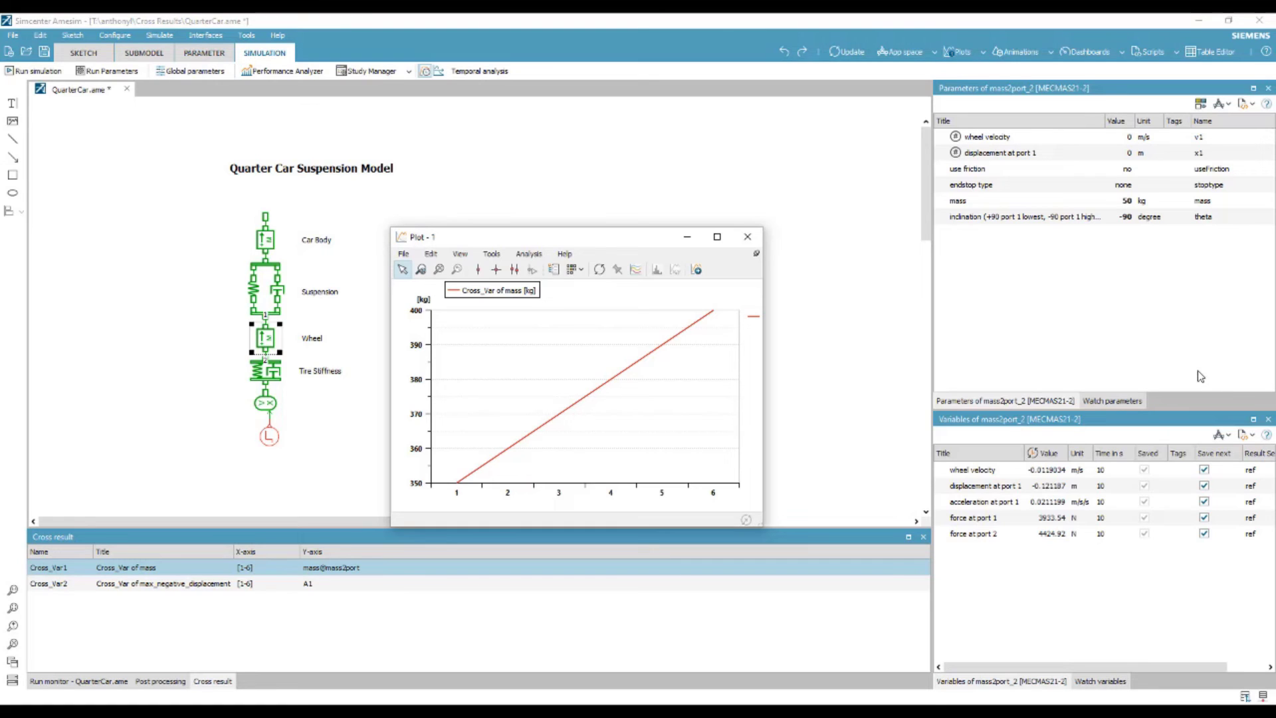
- Add Cross_Var2 (max negative displacement) to Plot - 1 as a line on a separate y-axis
left_click(156, 585)
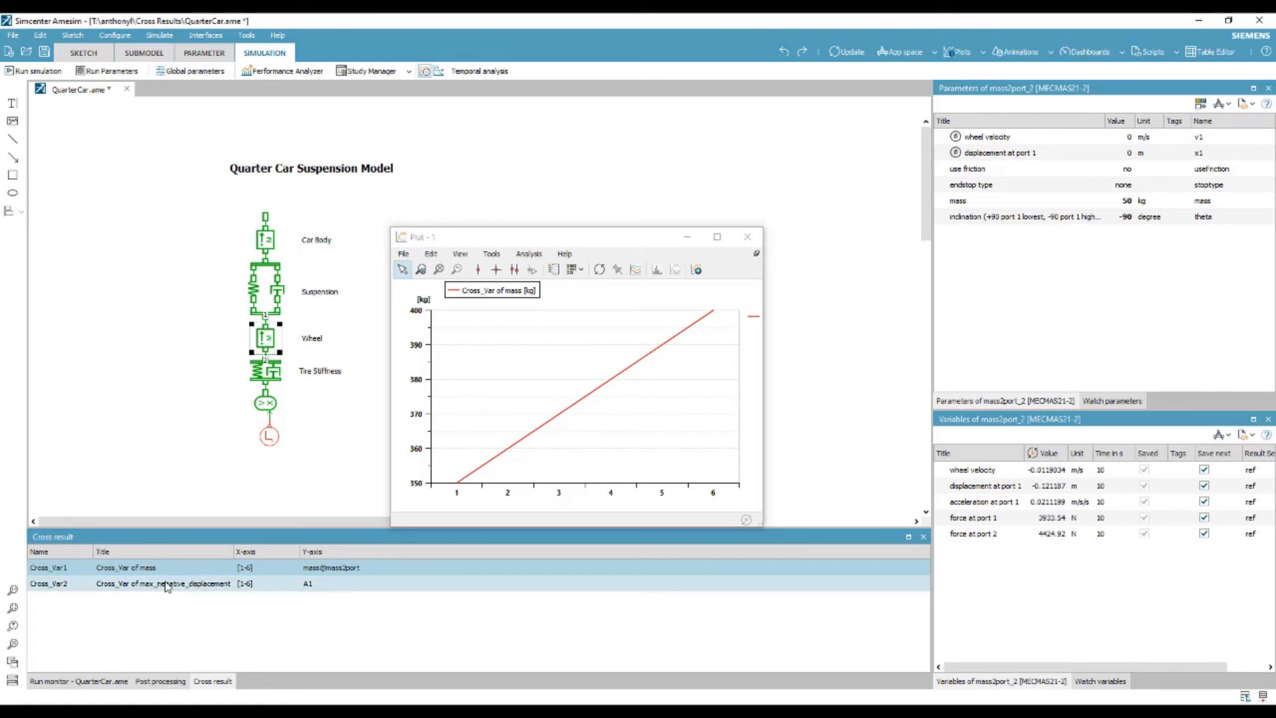
left_click_drag(151, 584, 586, 435)
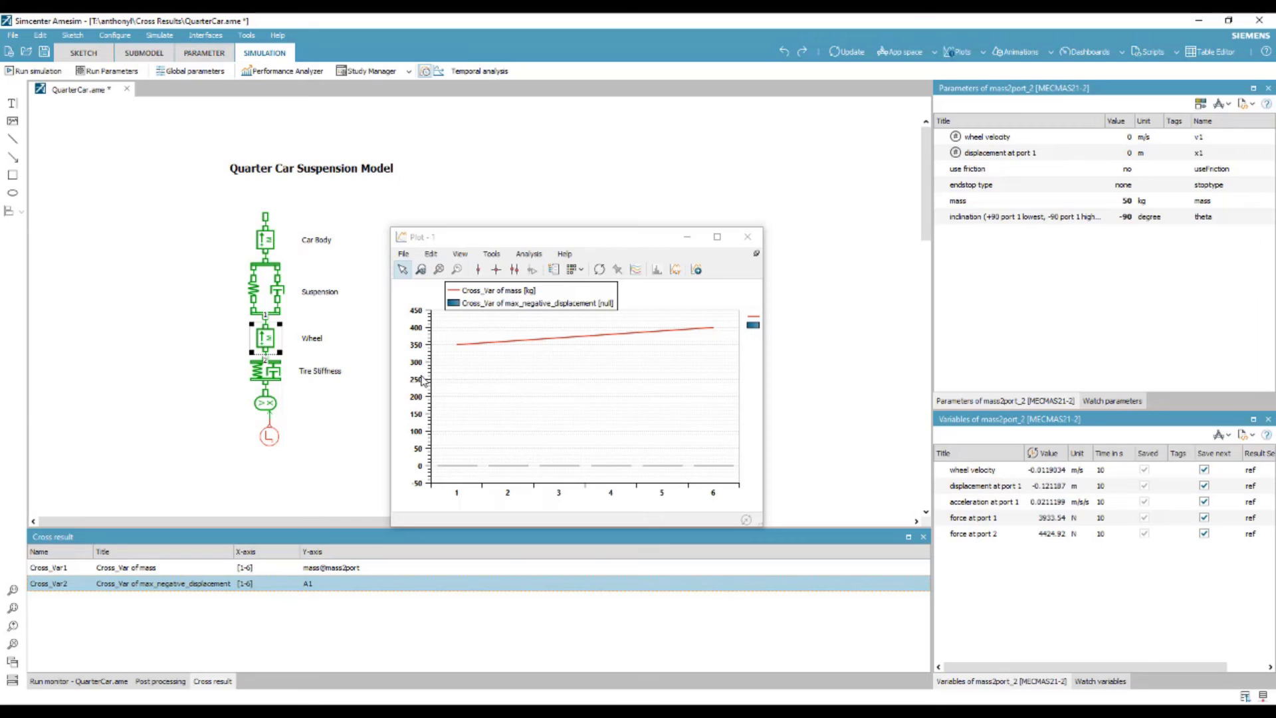
right_click(486, 364)
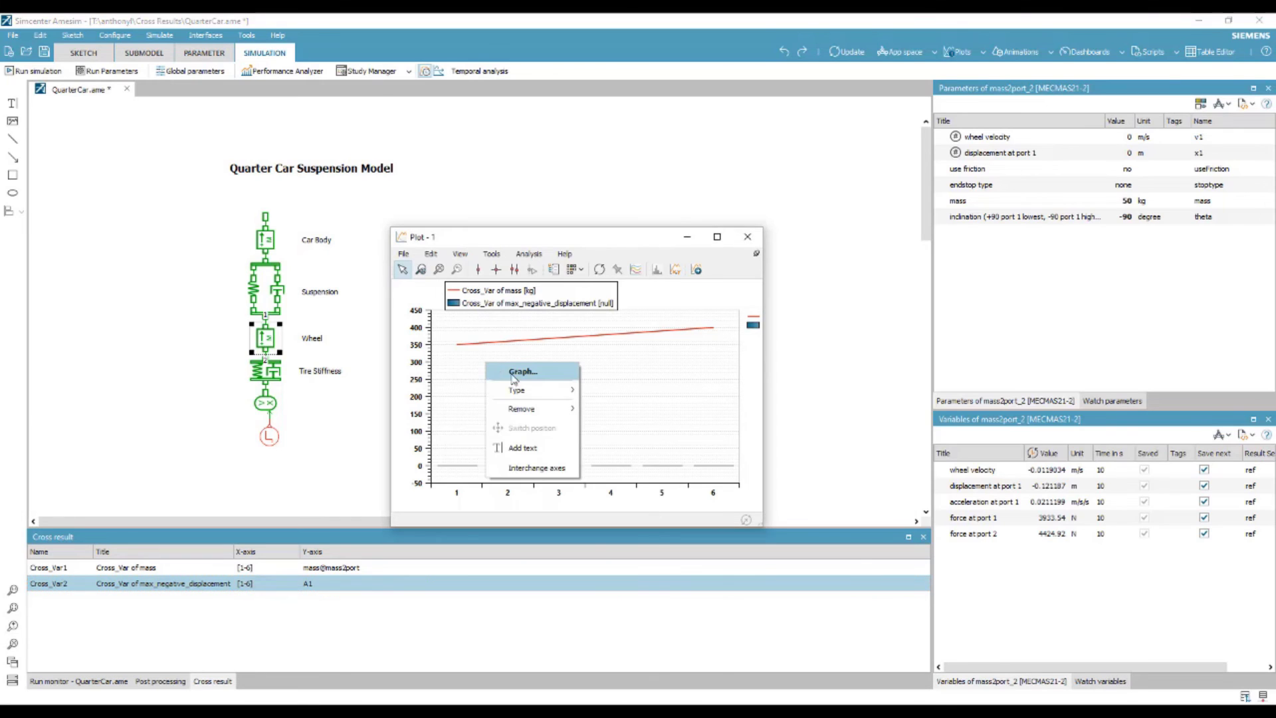
mouse_move(521, 397)
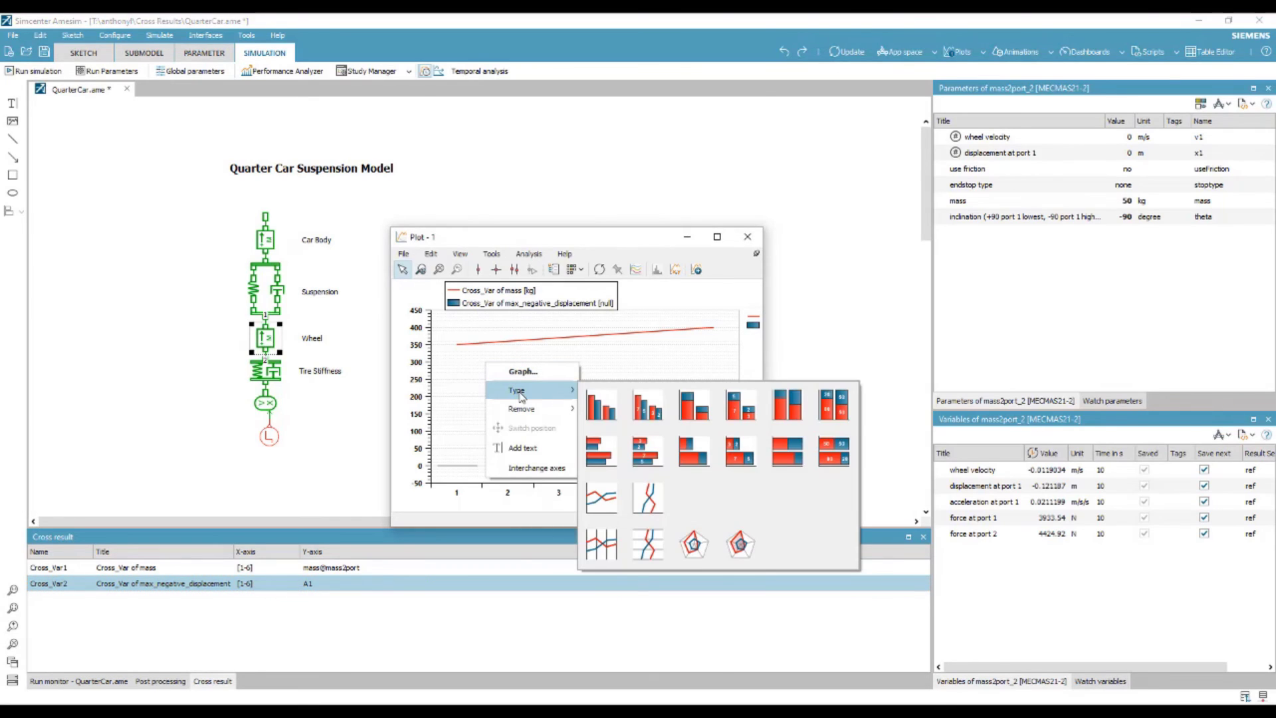
left_click(609, 501)
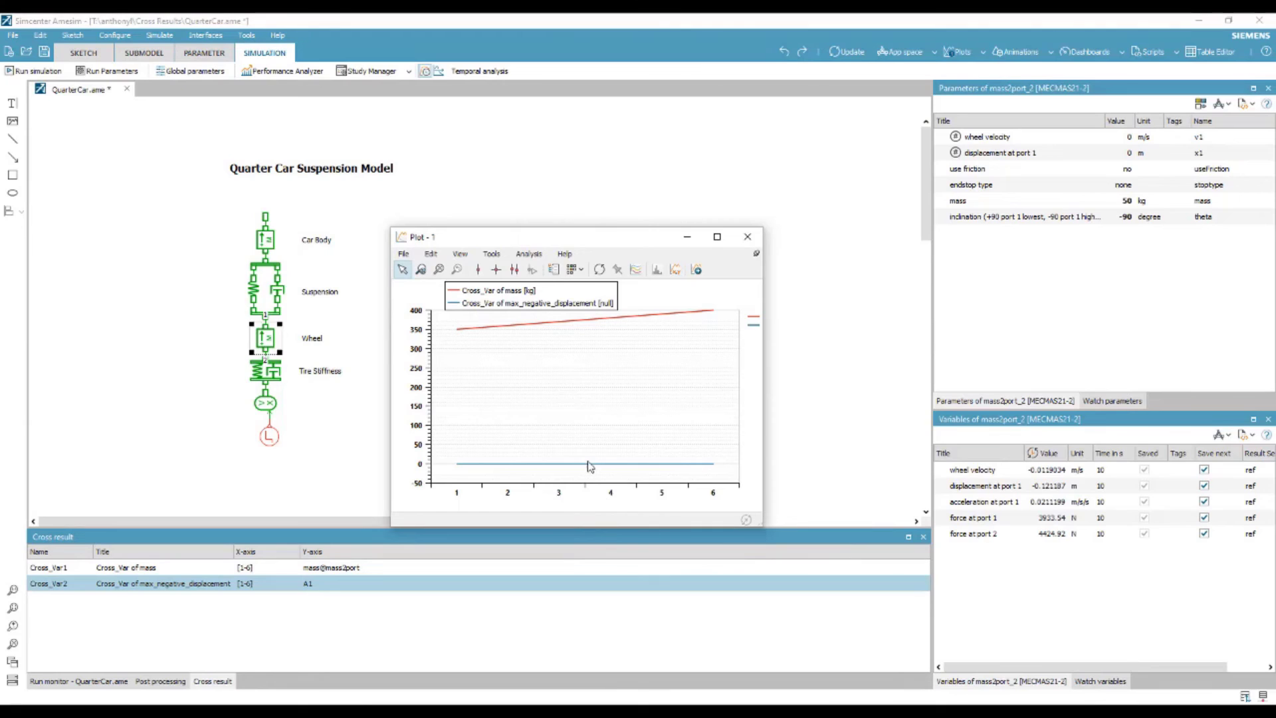
right_click(422, 381)
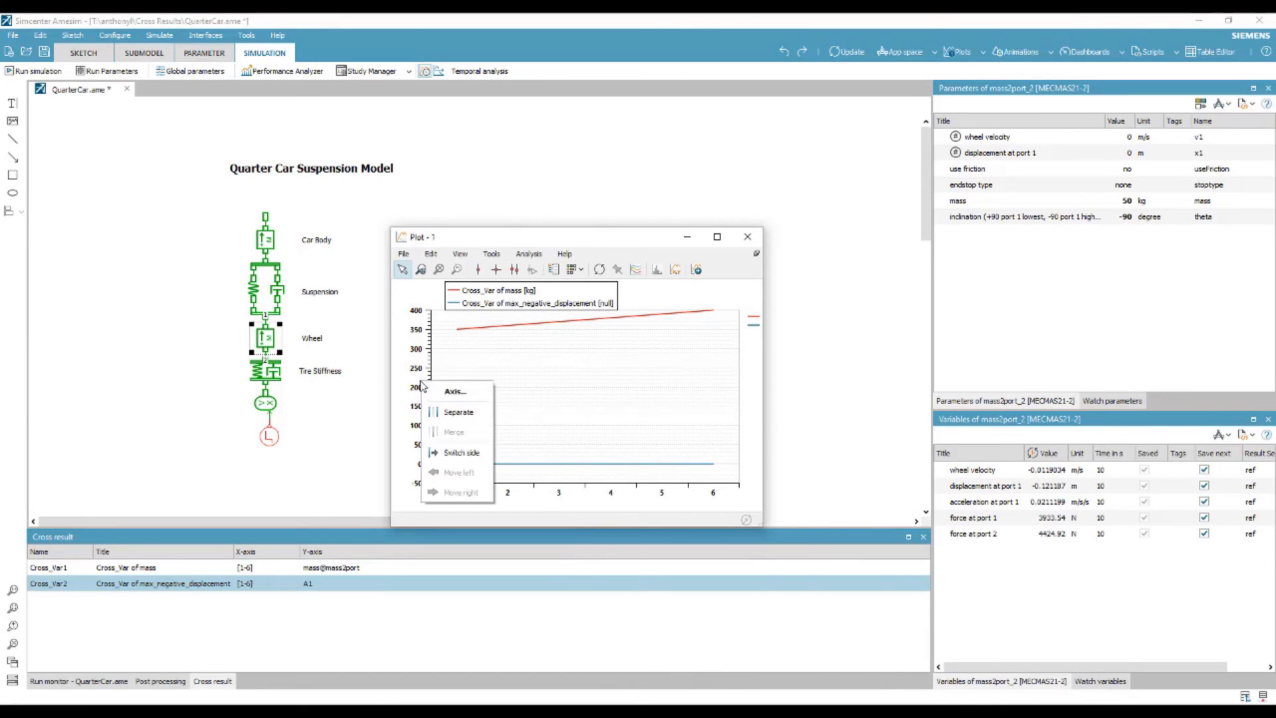
left_click(445, 420)
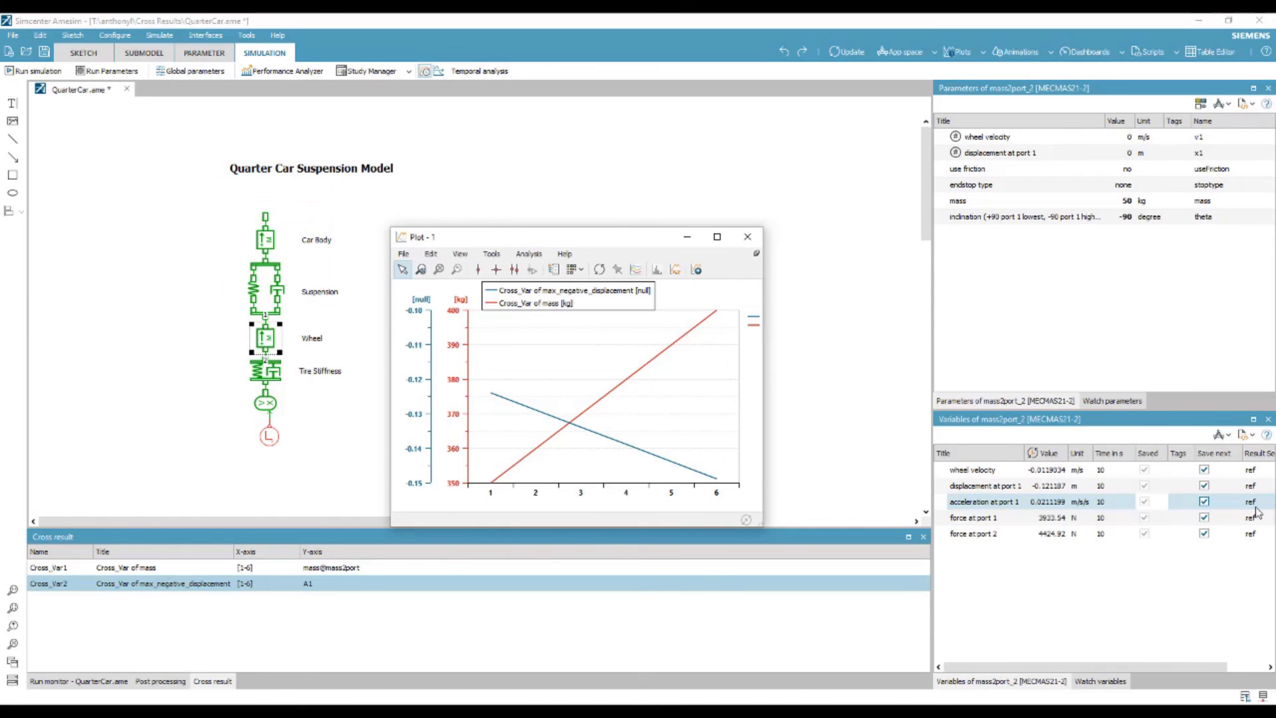
- Convert the plot to an XY curve with mass on the x-axis
left_click(676, 270)
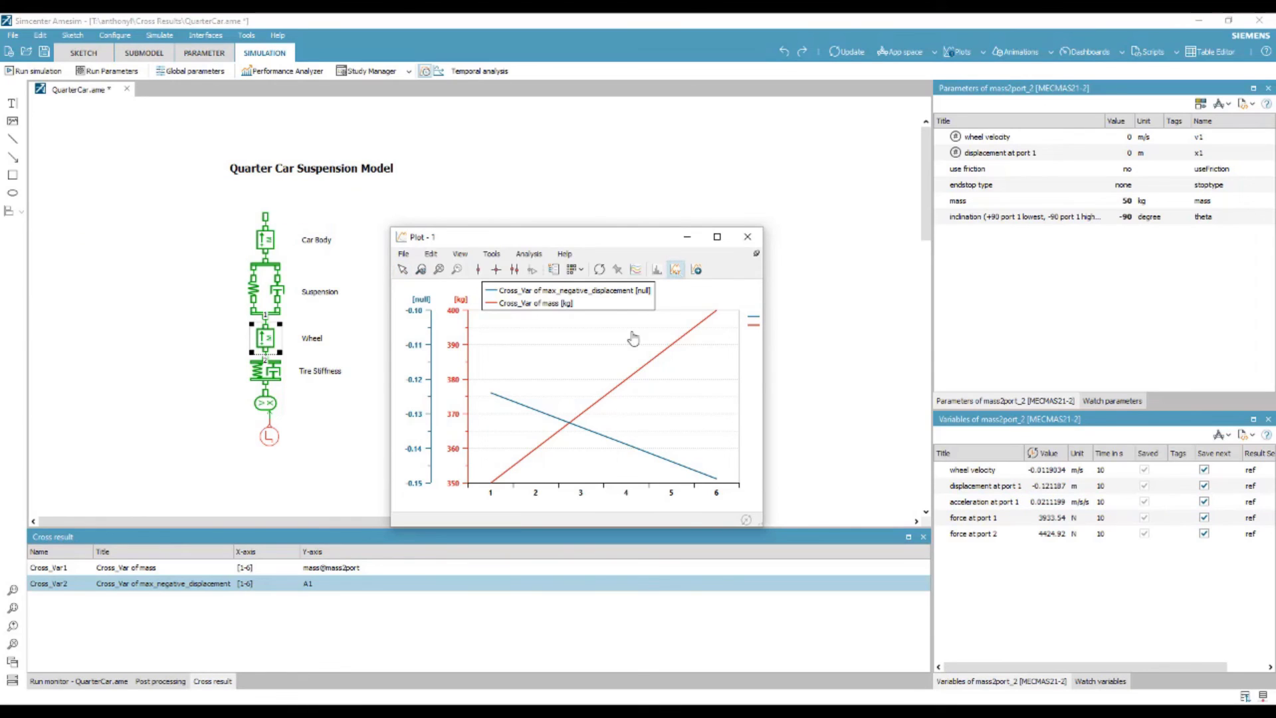
left_click(586, 370)
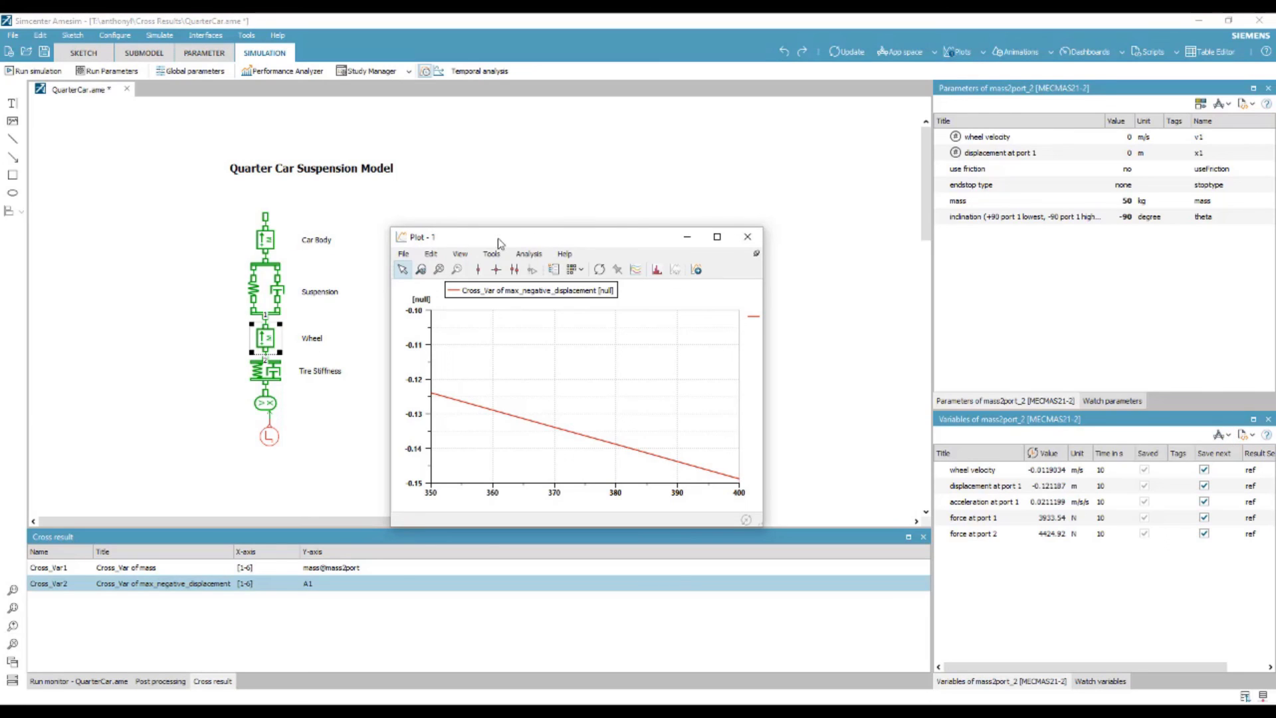
- Add the XY plot to QuarterCar.ame as a new plot, then close its window
left_click(404, 255)
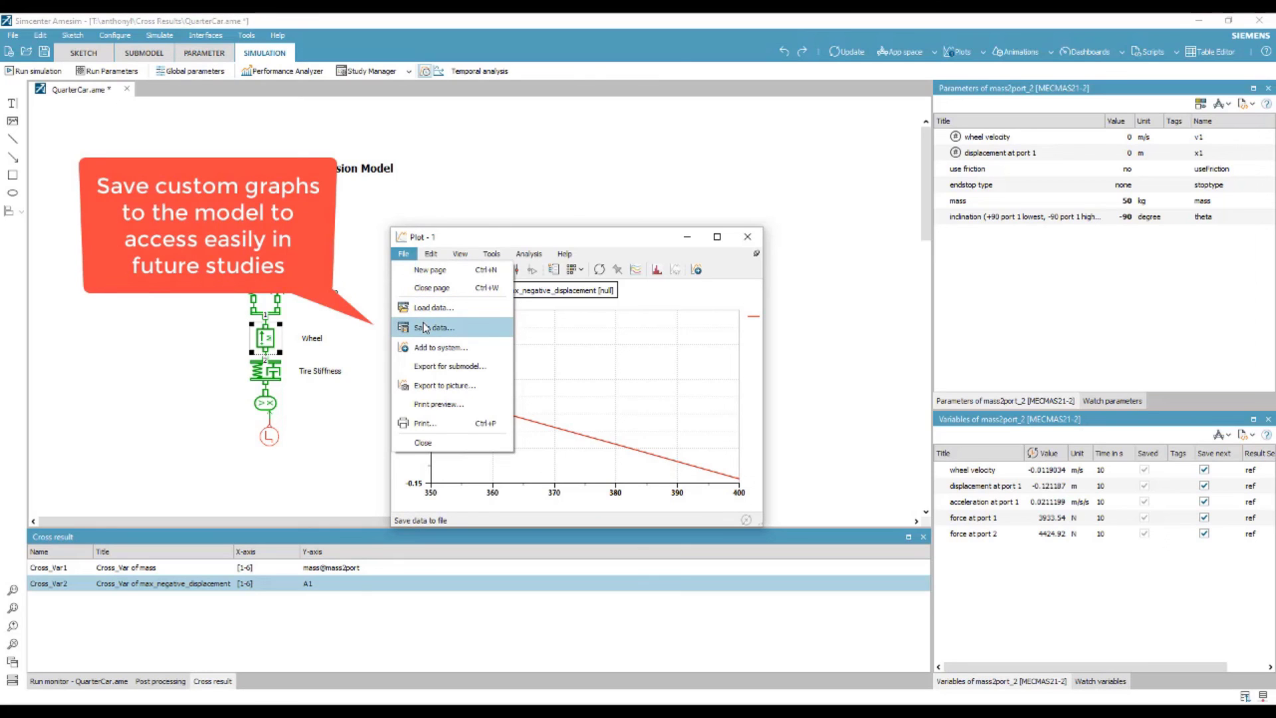
left_click(438, 347)
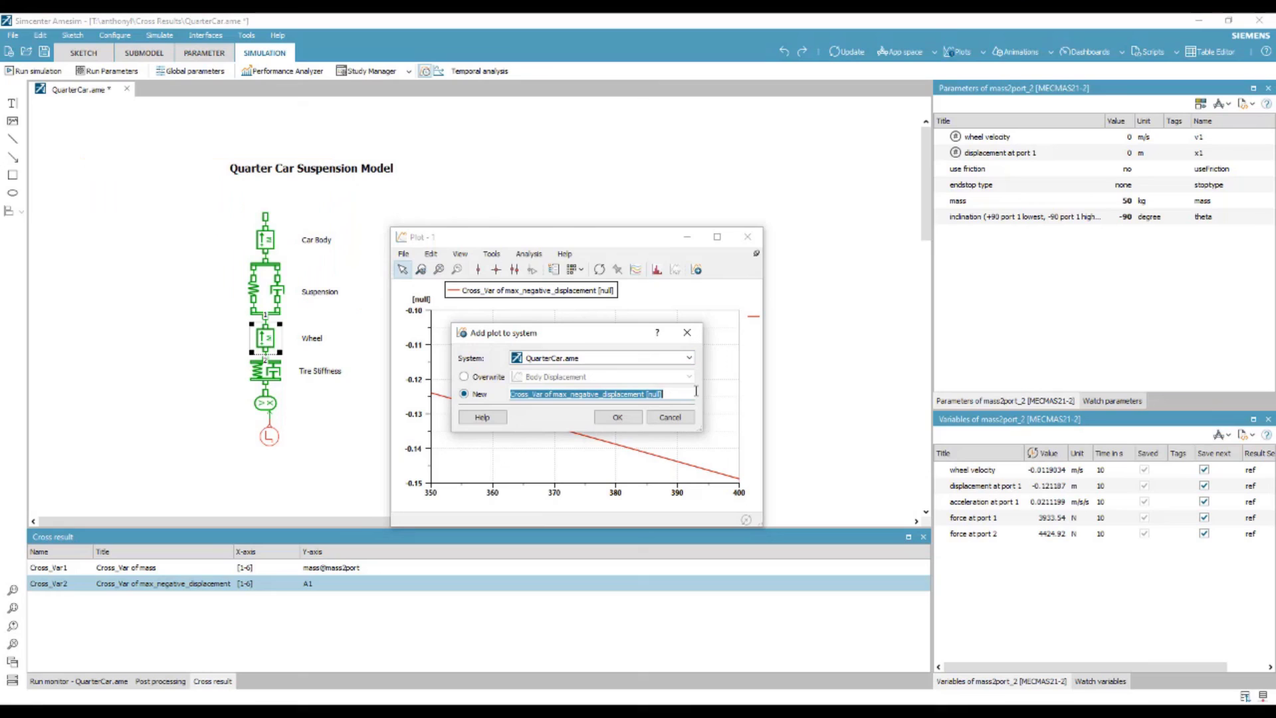
left_click(627, 420)
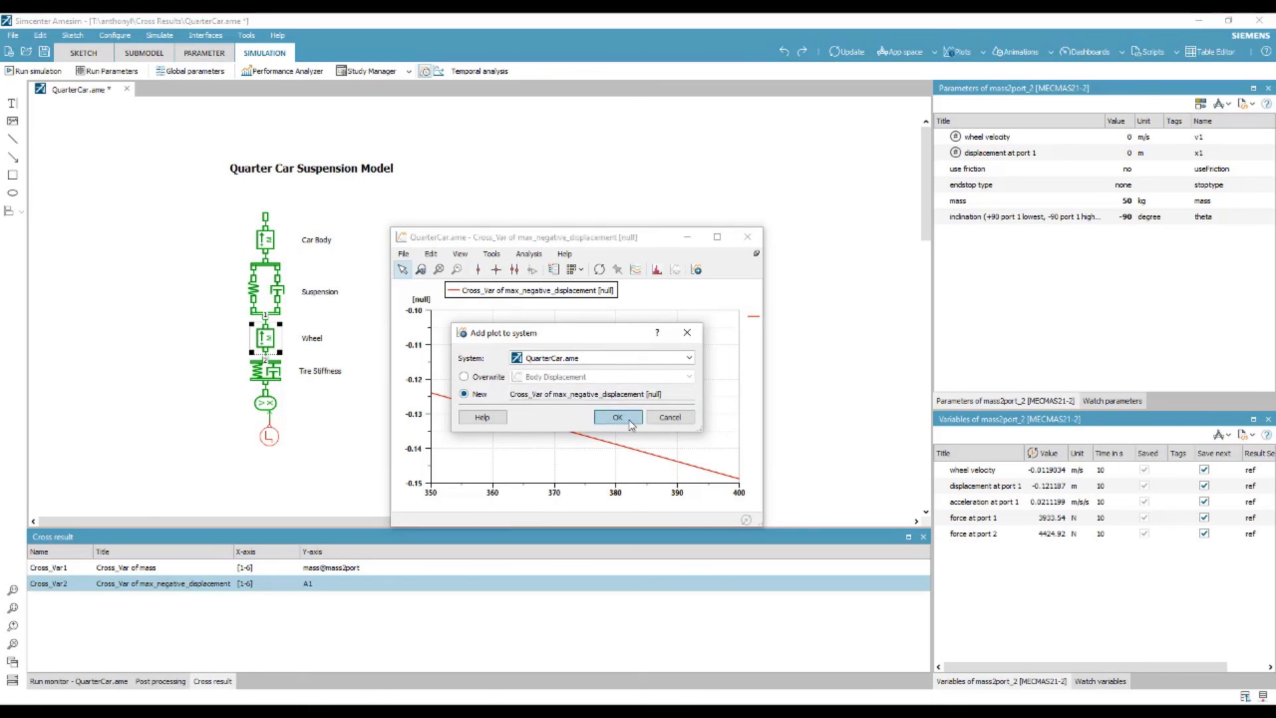
left_click(747, 237)
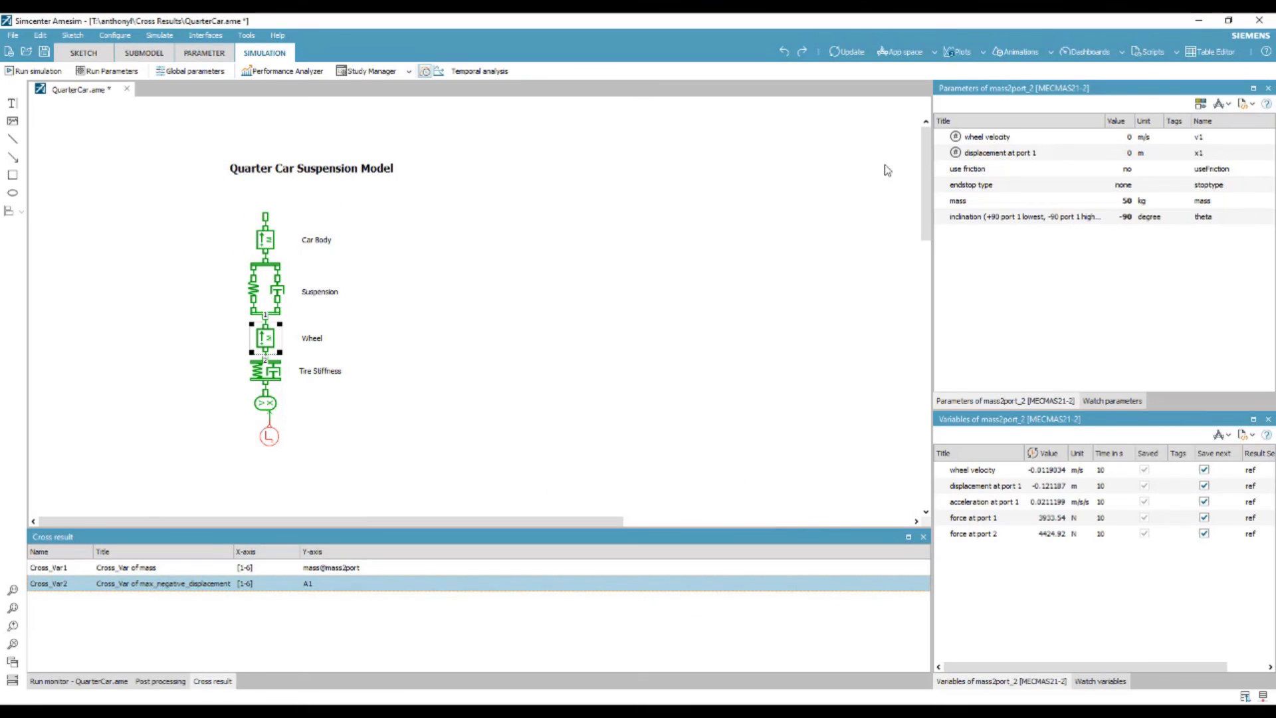